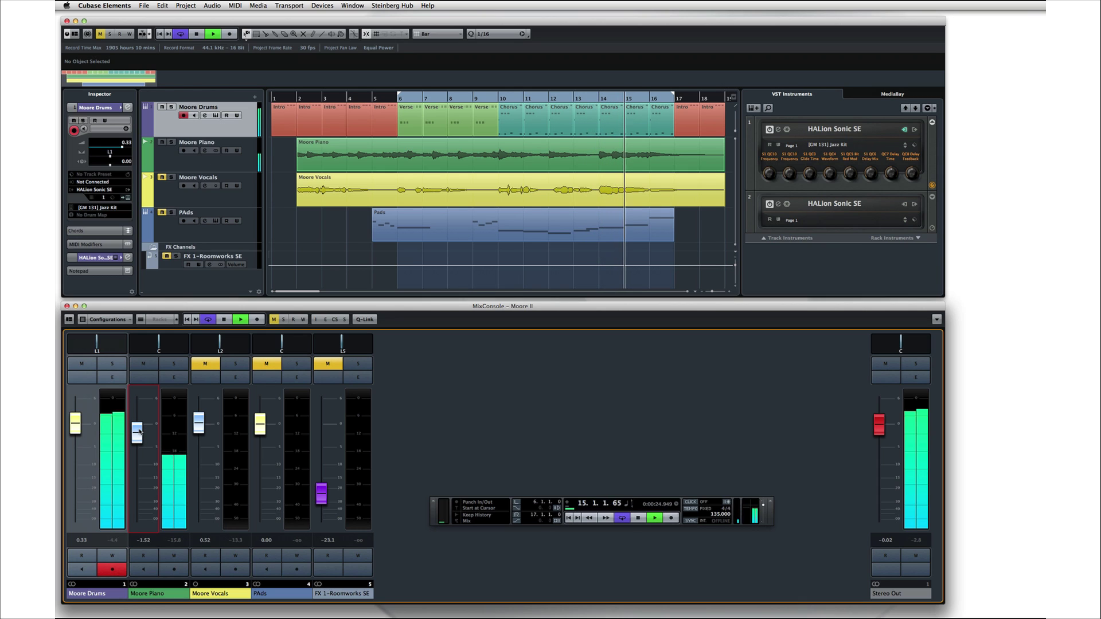
Unmute PAds and Moore Vocals and balance the faders: PAds about -15.2 dB, Moore Vocals about -8.49 dB, Moore Drums about -2.69 dB
{"action": "mouse_move", "coordinate": [161, 346]}
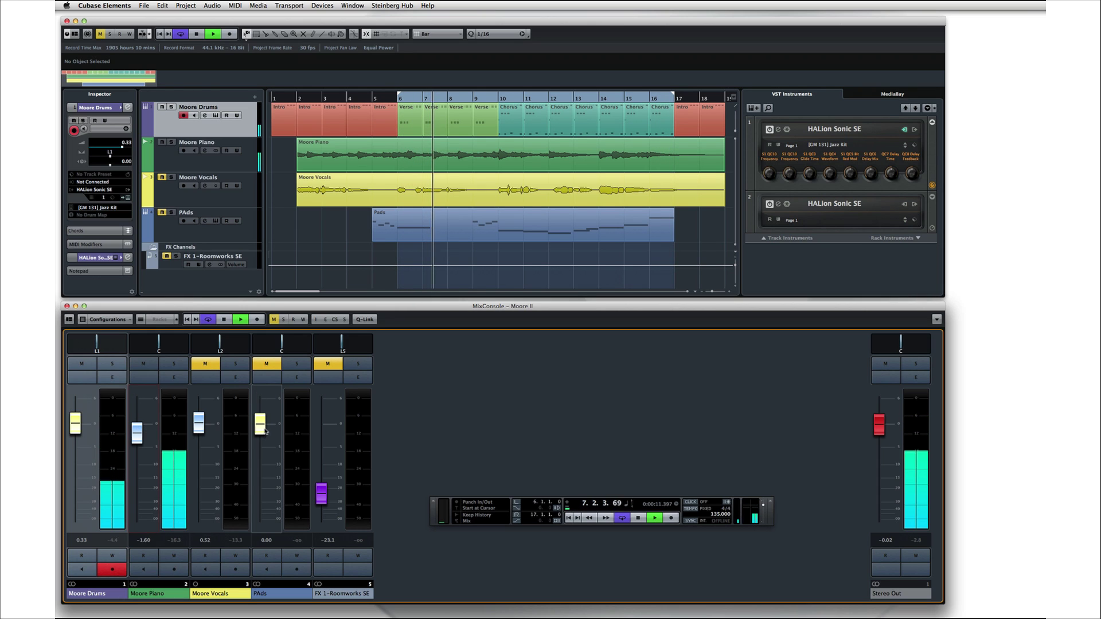
{"action": "left_click_drag", "start_coordinate": [261, 430], "coordinate": [258, 466]}
{"action": "left_click_drag", "start_coordinate": [260, 518], "coordinate": [262, 483]}
{"action": "left_click_drag", "start_coordinate": [199, 423], "coordinate": [204, 471]}
{"action": "left_click", "coordinate": [209, 362]}
{"action": "left_click_drag", "start_coordinate": [73, 430], "coordinate": [73, 444]}
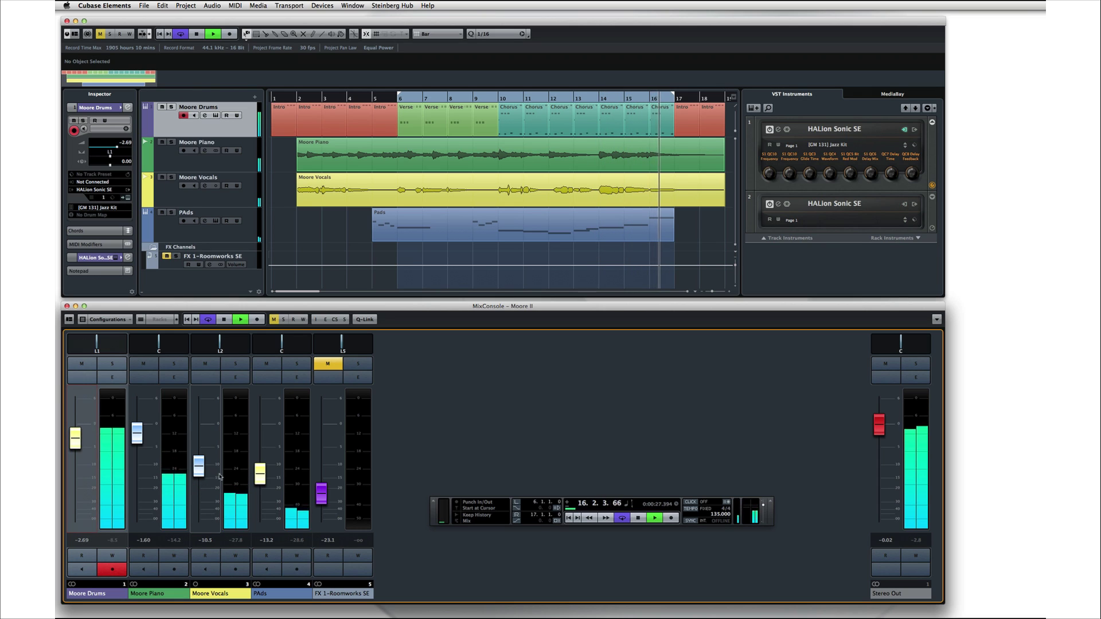
{"action": "left_click_drag", "start_coordinate": [198, 465], "coordinate": [199, 458]}
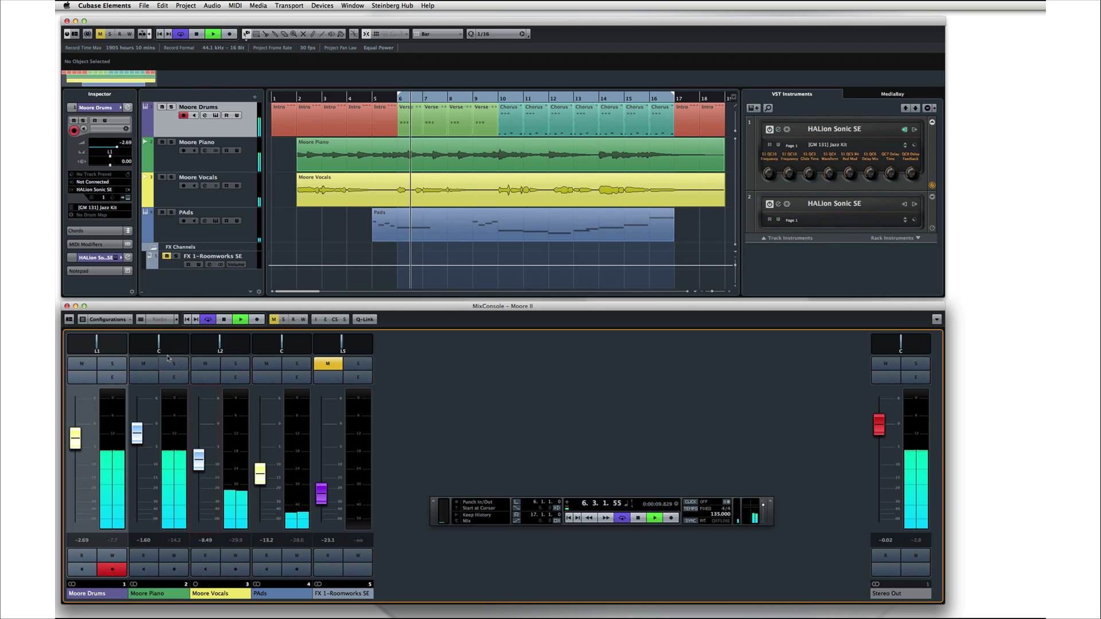
Pan Moore Piano to L42 and PAds to R56, and unmute the FX 1-Roomworks SE channel with its fader at about -0.87 dB
{"action": "left_click_drag", "start_coordinate": [159, 342], "coordinate": [145, 347]}
{"action": "left_click_drag", "start_coordinate": [281, 343], "coordinate": [295, 342]}
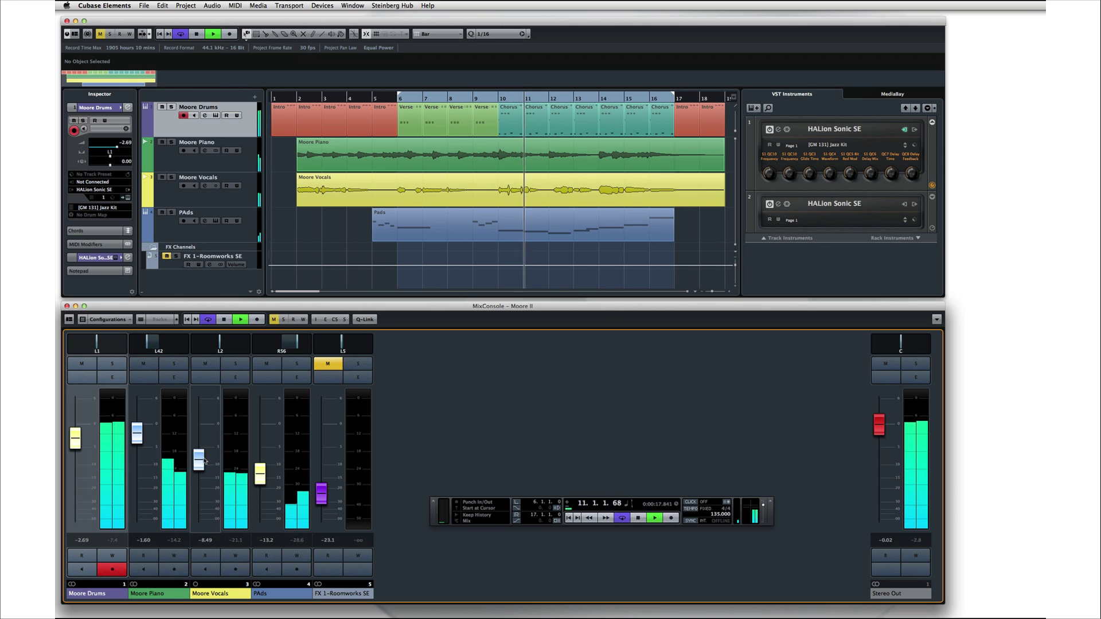
{"action": "left_click_drag", "start_coordinate": [321, 491], "coordinate": [315, 434]}
{"action": "left_click", "coordinate": [328, 364]}
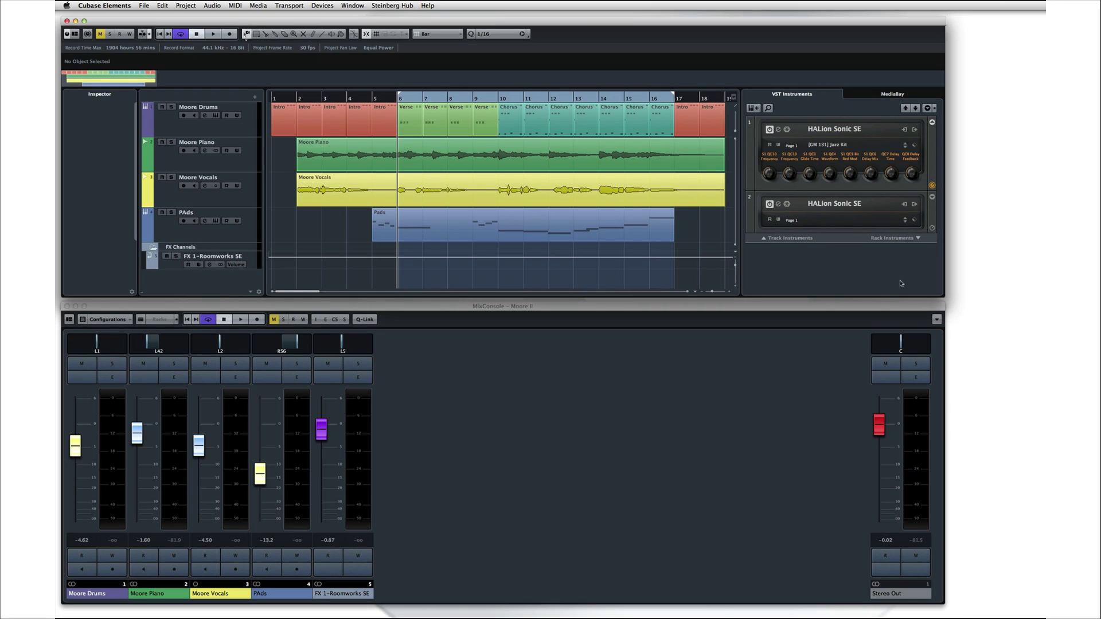
Enlarge the project window and add one stereo group channel track named Piano and Voice
{"action": "left_click_drag", "start_coordinate": [945, 296], "coordinate": [944, 442]}
{"action": "left_click", "coordinate": [186, 5]}
{"action": "mouse_move", "coordinate": [185, 15]}
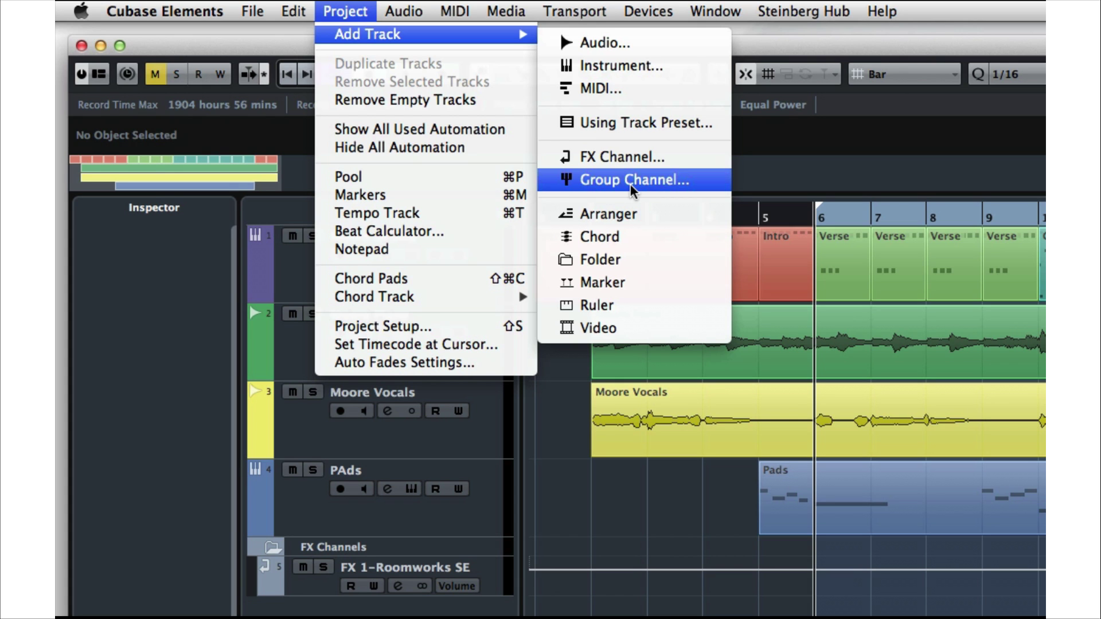
{"action": "left_click", "coordinate": [631, 184]}
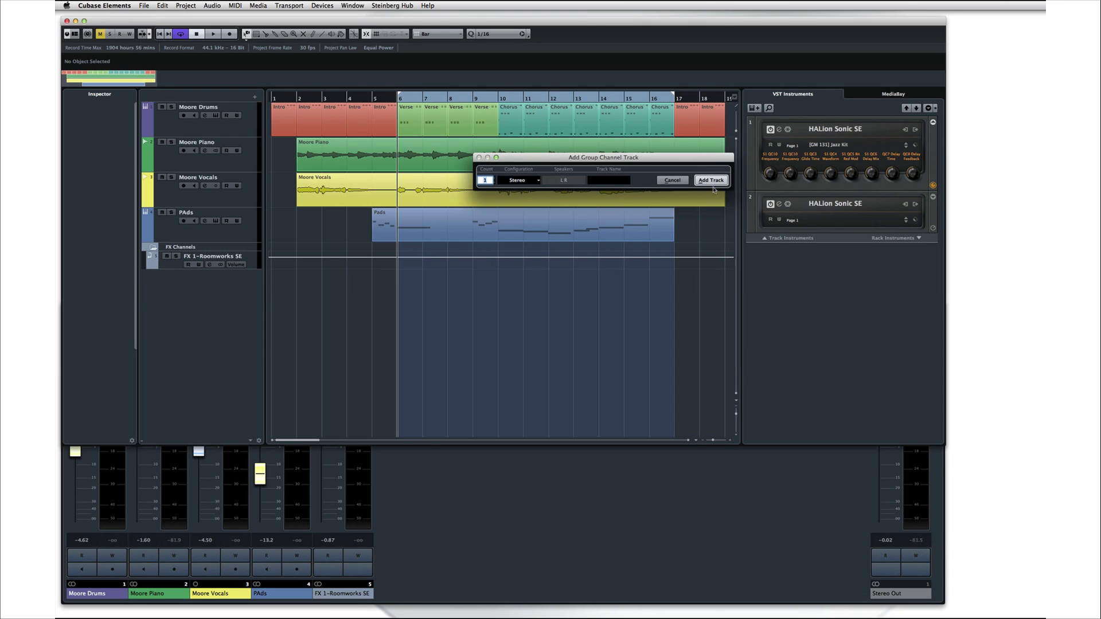
{"action": "key", "text": "Return"}
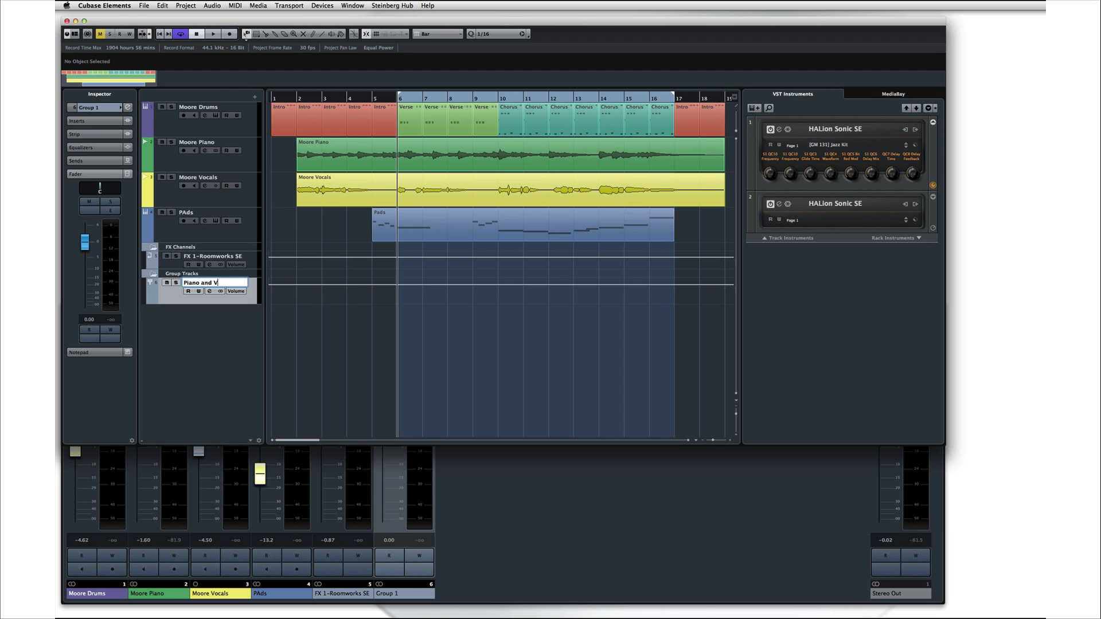
Route the outputs of the Moore Piano and Moore Vocals tracks to the Piano and Voice group
{"action": "left_click", "coordinate": [192, 164]}
{"action": "left_click", "coordinate": [89, 189]}
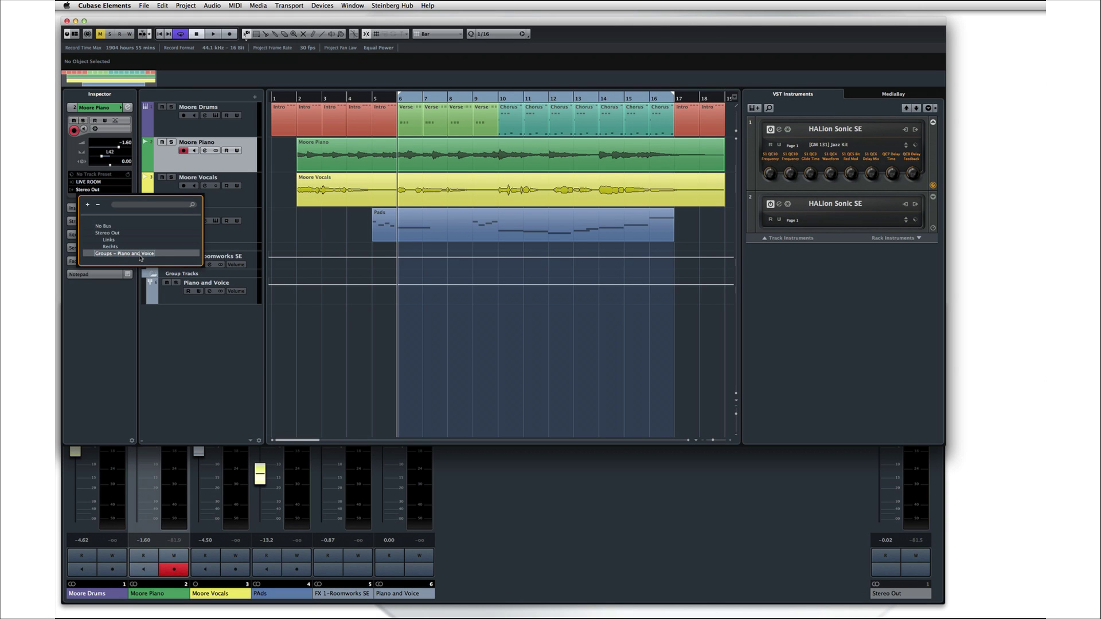
{"action": "left_click", "coordinate": [139, 254]}
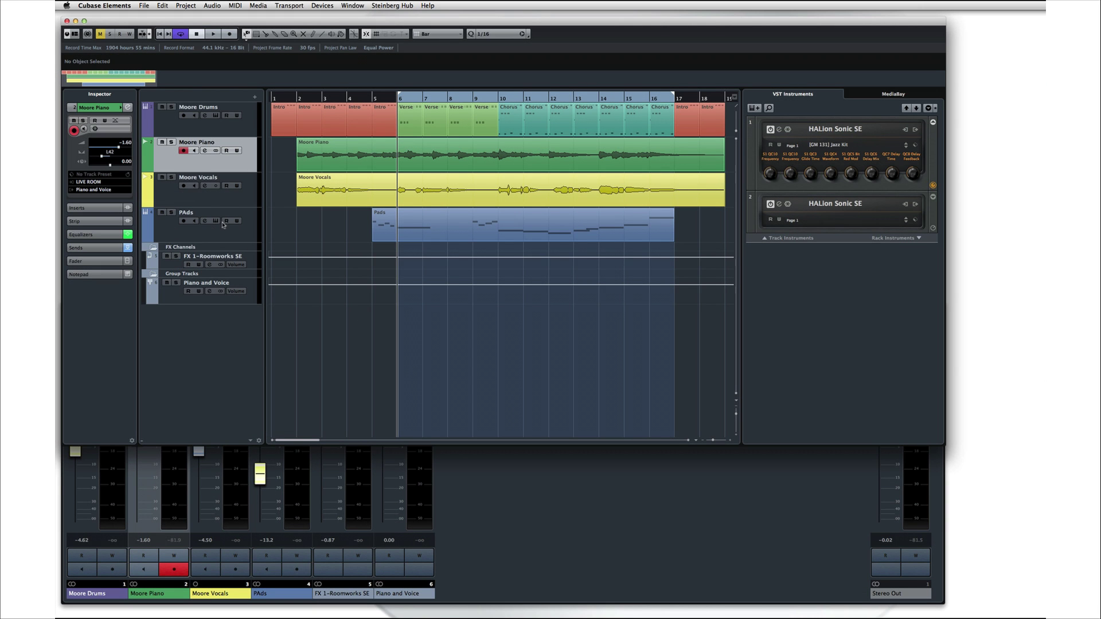
{"action": "left_click", "coordinate": [241, 202]}
{"action": "left_click", "coordinate": [95, 191]}
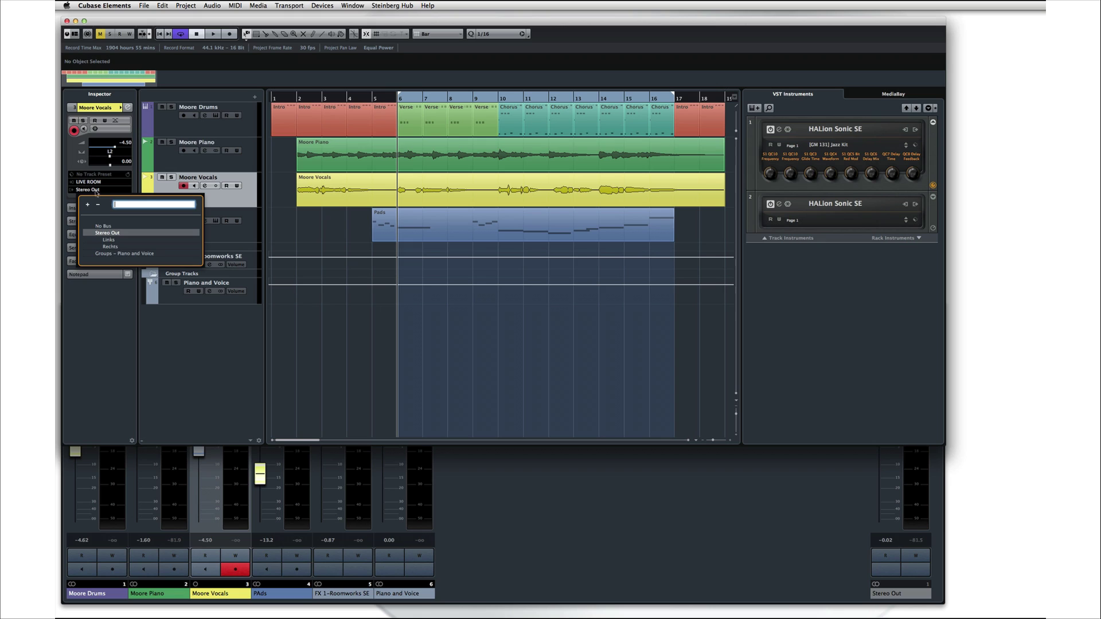
{"action": "left_click", "coordinate": [116, 254]}
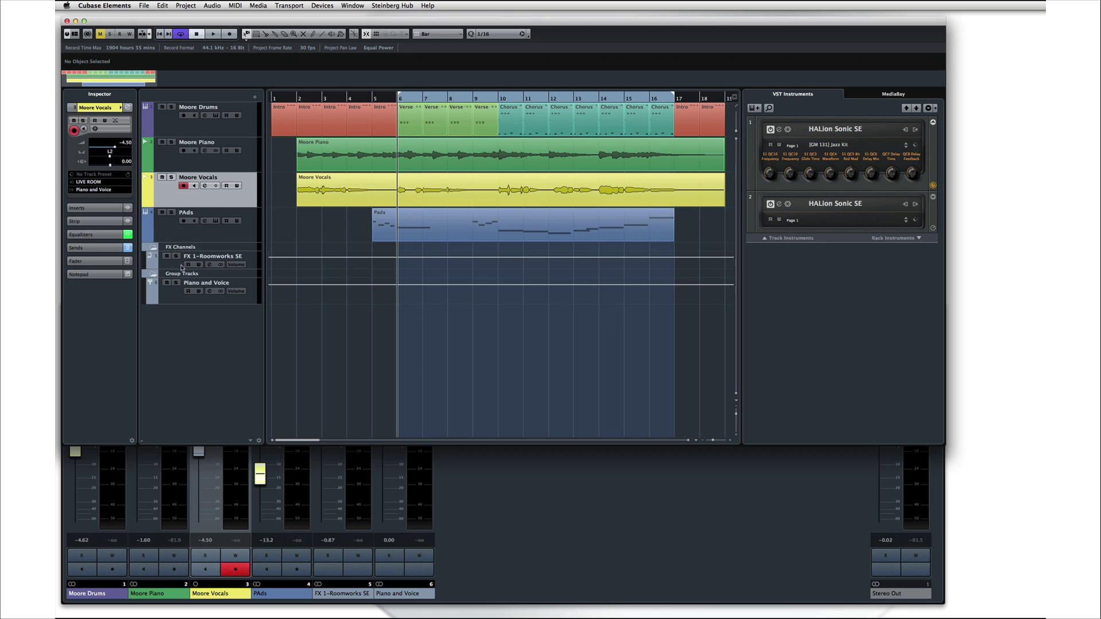
Select the Piano and Voice group track, shrink the project window to uncover the mixer, and start playback
{"action": "left_click", "coordinate": [245, 302]}
{"action": "left_click_drag", "start_coordinate": [932, 441], "coordinate": [940, 308]}
{"action": "key", "text": "space"}
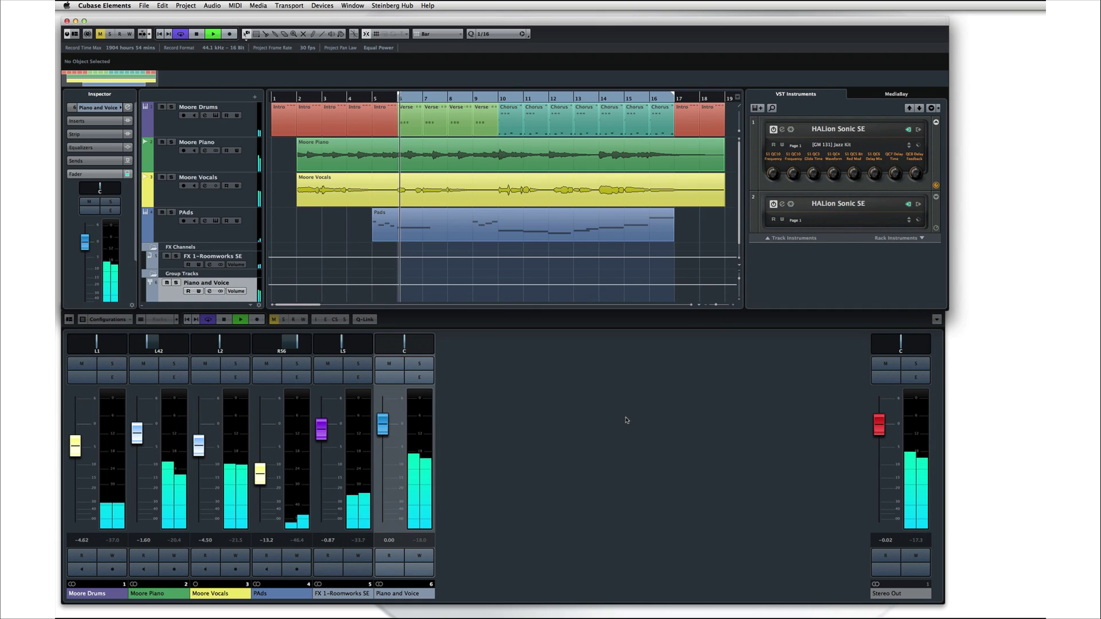
Solo and unsolo the Piano and Voice group, sweep its fader fully down and back to 0.00, and lower the FX 1-Roomworks SE fader fully
{"action": "left_click", "coordinate": [419, 365]}
{"action": "left_click_drag", "start_coordinate": [383, 424], "coordinate": [383, 525]}
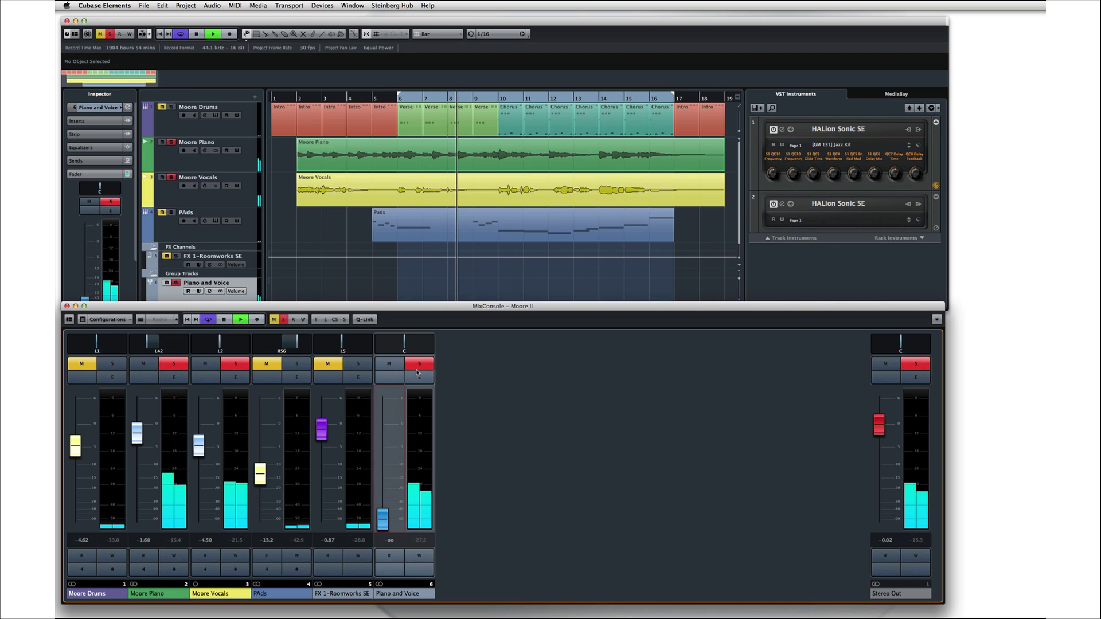
{"action": "key", "text": "s"}
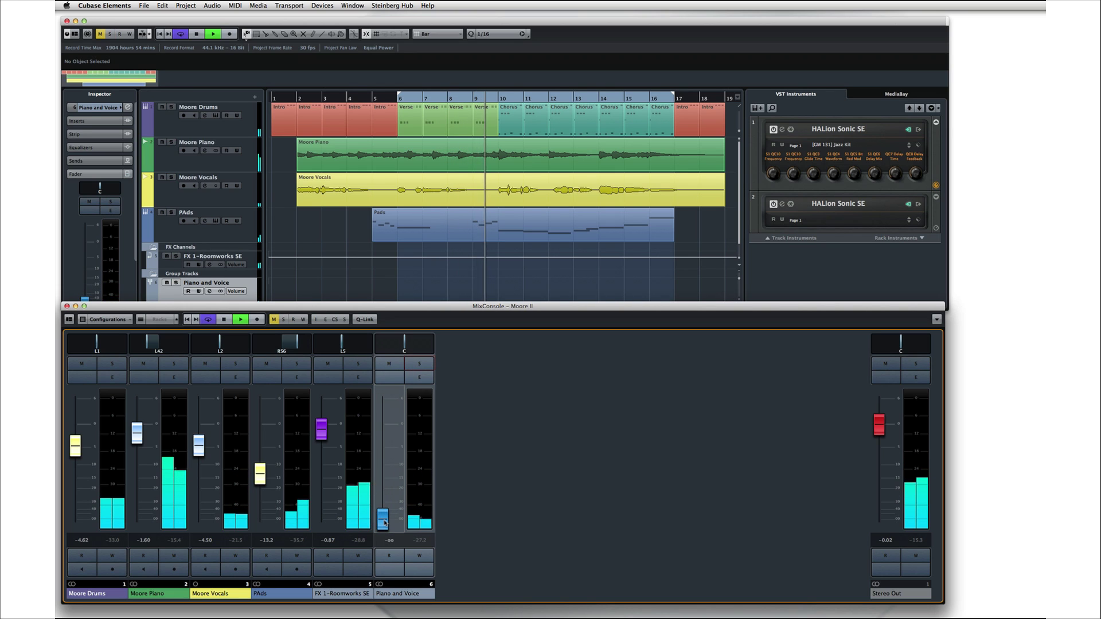
{"action": "left_click_drag", "start_coordinate": [384, 523], "coordinate": [322, 519]}
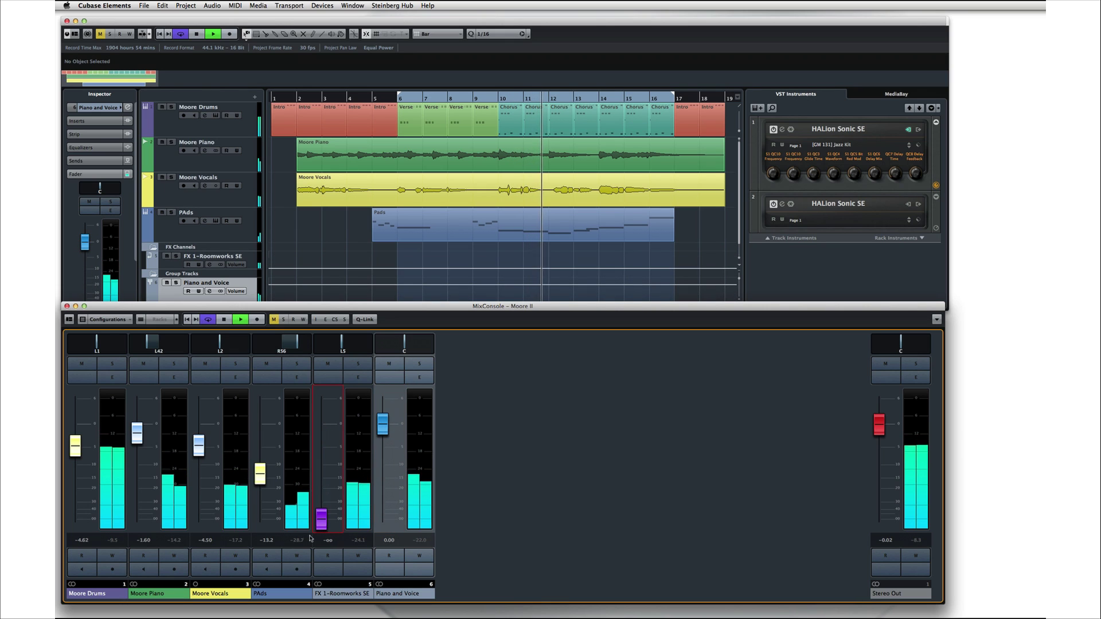
{"action": "left_click_drag", "start_coordinate": [387, 423], "coordinate": [380, 419]}
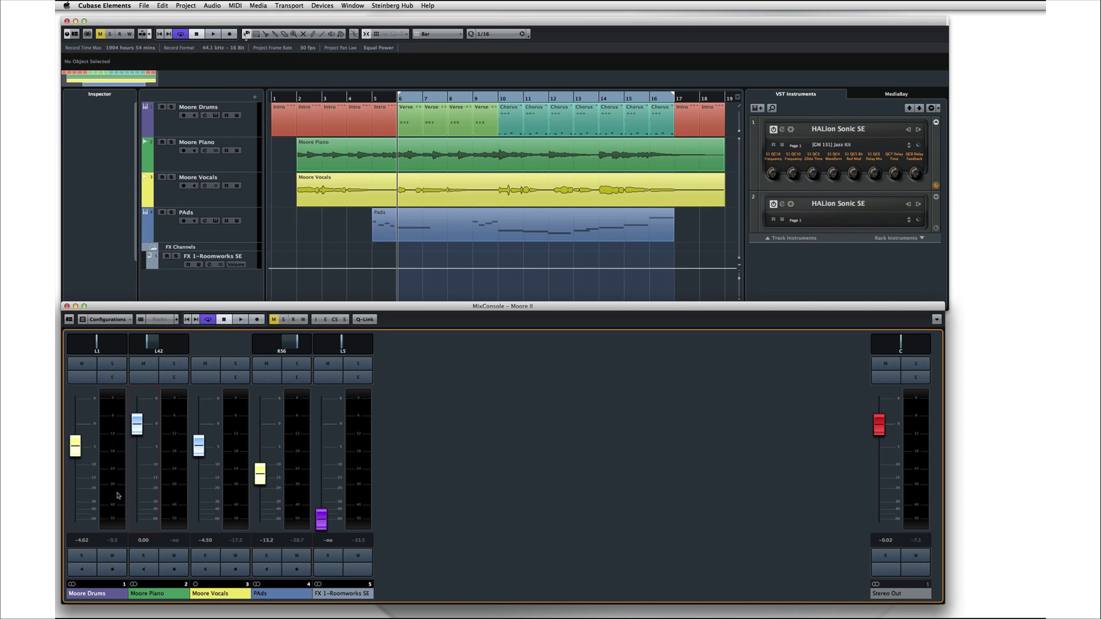
Link the Moore Drums, Moore Piano, Moore Vocals and PAds channels in the mixer and move their faders together
{"action": "left_click", "coordinate": [117, 494]}
{"action": "left_click", "coordinate": [172, 485]}
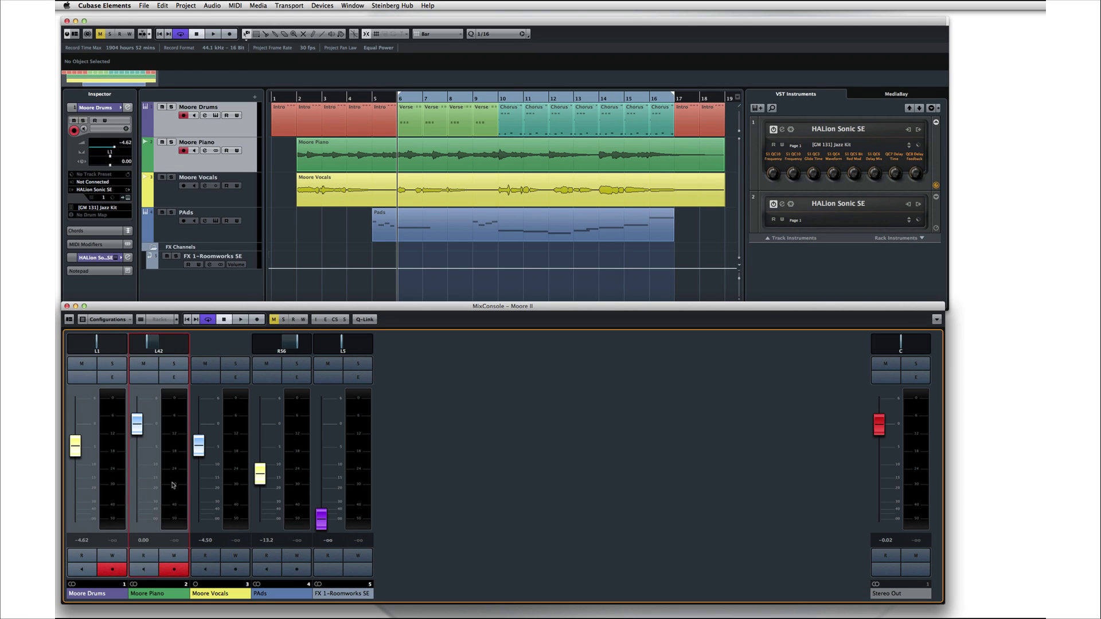
{"action": "left_click", "coordinate": [236, 489]}
{"action": "left_click", "coordinate": [298, 494]}
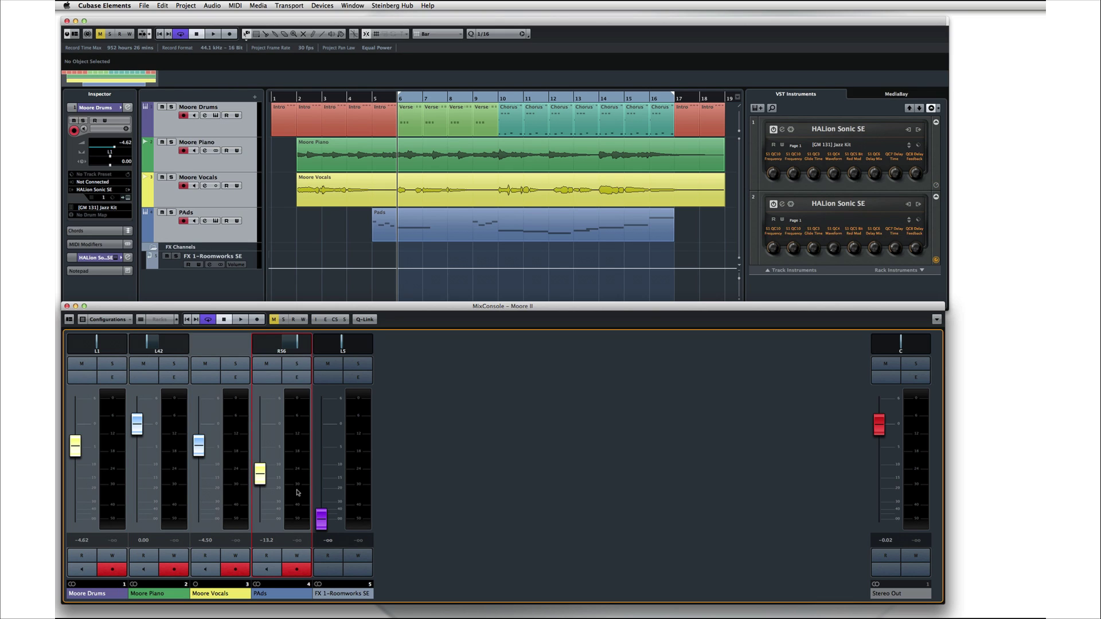
{"action": "right_click", "coordinate": [267, 446]}
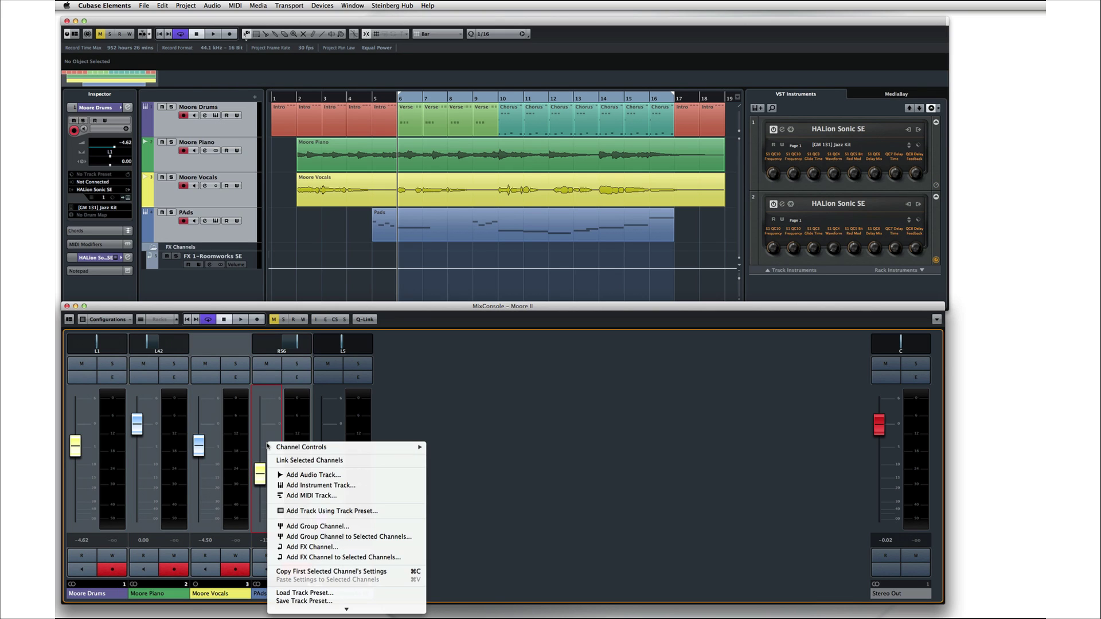
{"action": "left_click", "coordinate": [299, 460]}
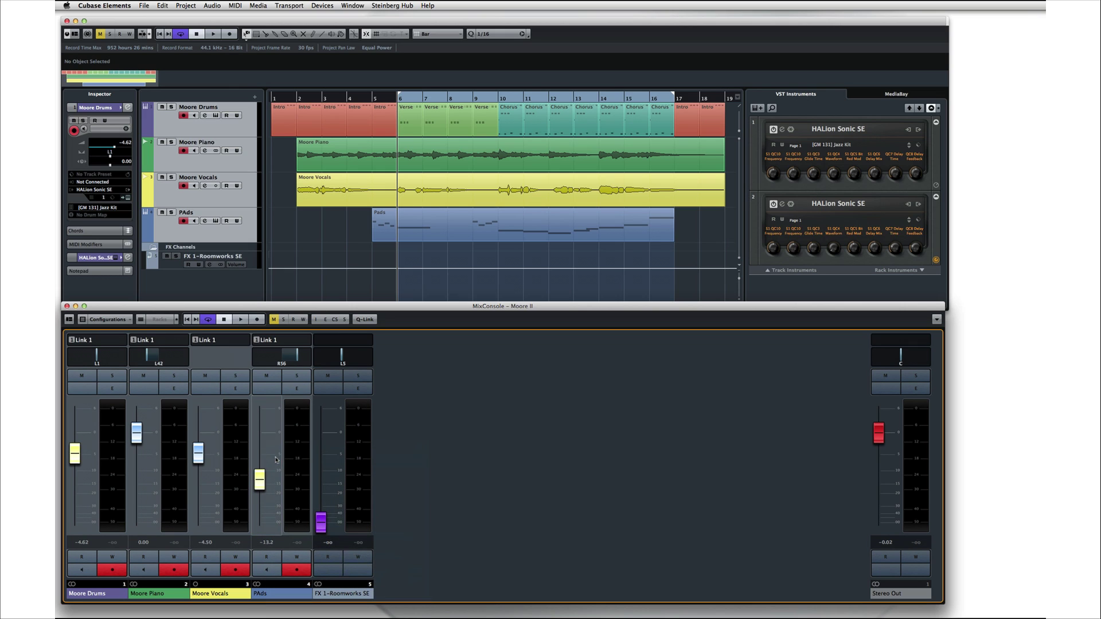
{"action": "mouse_move", "coordinate": [257, 483]}
{"action": "left_mouse_down"}
{"action": "mouse_move", "coordinate": [258, 502]}
{"action": "mouse_move", "coordinate": [260, 471]}
{"action": "mouse_move", "coordinate": [259, 512]}
{"action": "mouse_move", "coordinate": [261, 474]}
{"action": "left_mouse_up"}
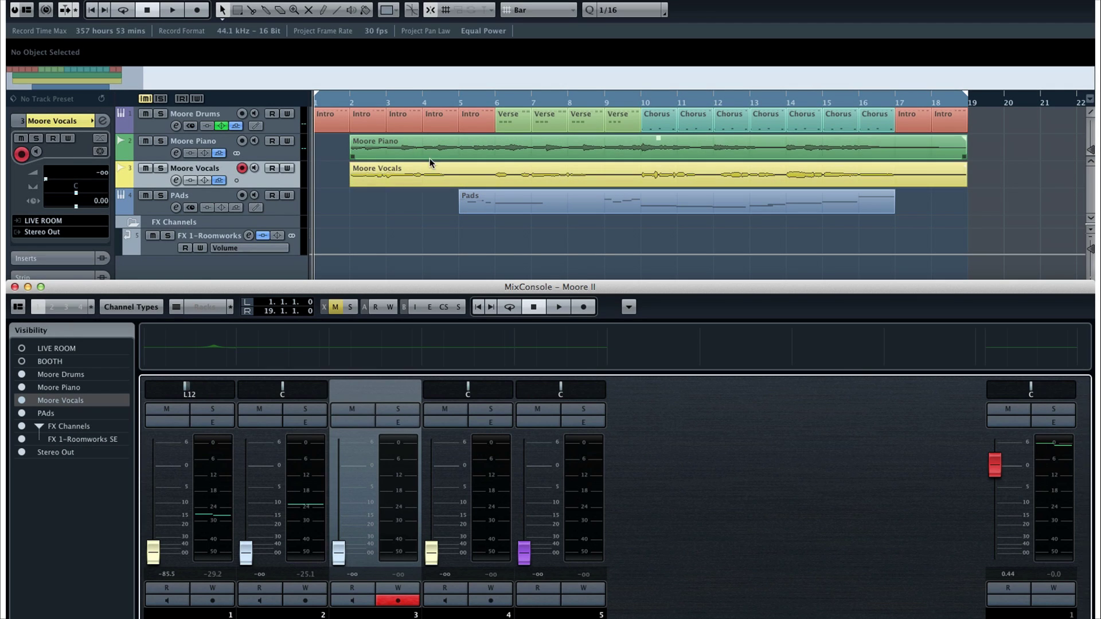
Start playback, set the Moore Drums fader to about 0.33 dB, and bring in the unmuted Moore Piano at about -1.60 dB
{"action": "left_click_drag", "start_coordinate": [318, 97], "coordinate": [606, 109]}
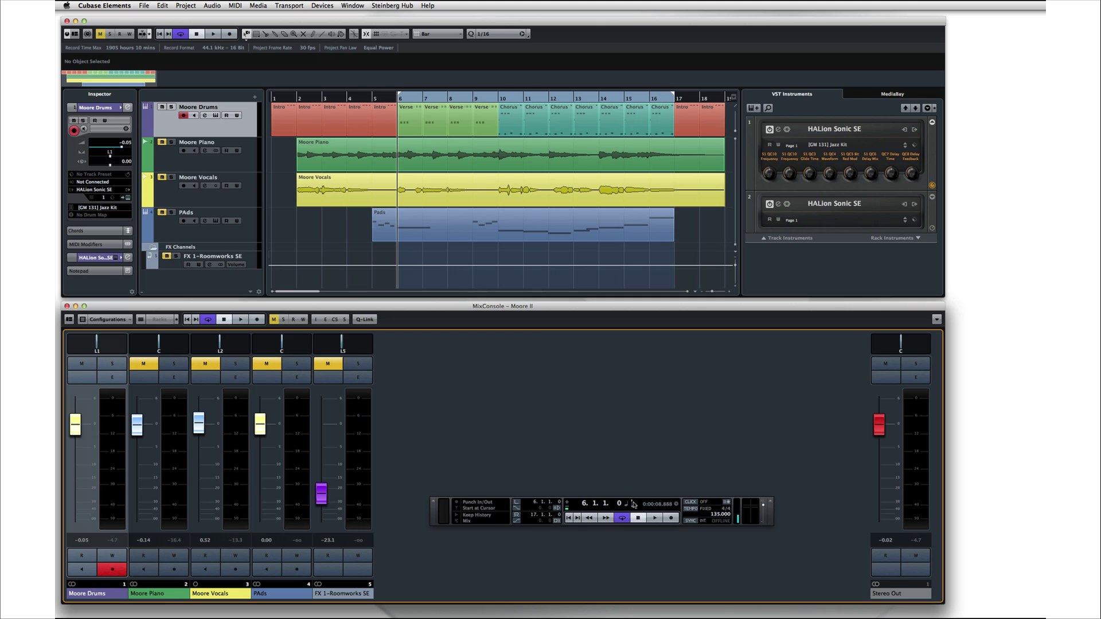
{"action": "left_click", "coordinate": [652, 518]}
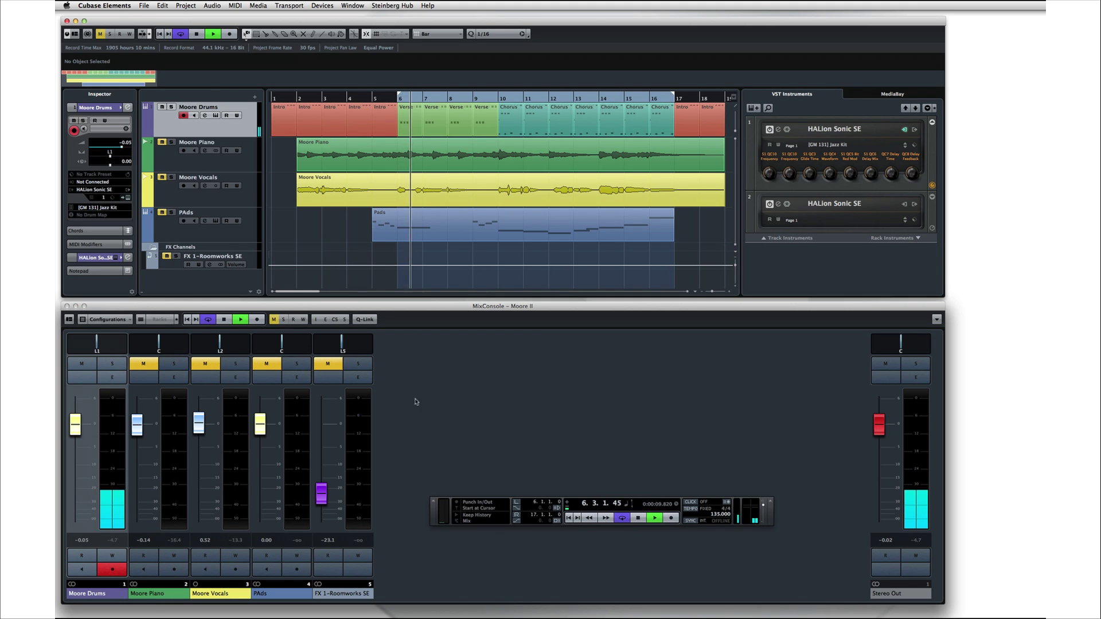
{"action": "left_click_drag", "start_coordinate": [80, 425], "coordinate": [79, 424]}
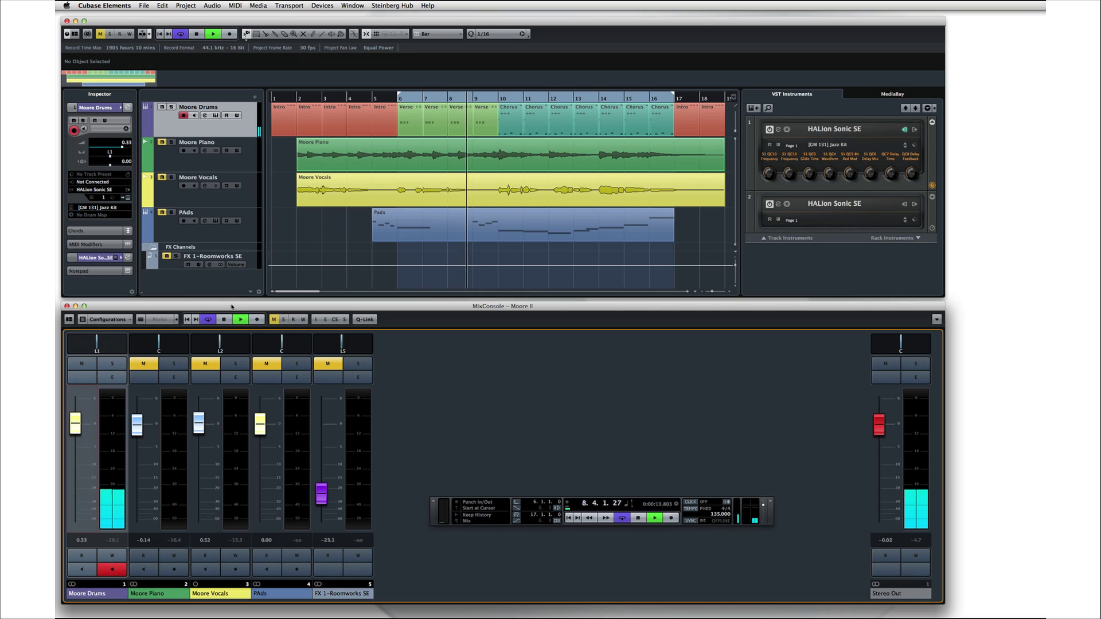
{"action": "left_click_drag", "start_coordinate": [136, 427], "coordinate": [137, 527]}
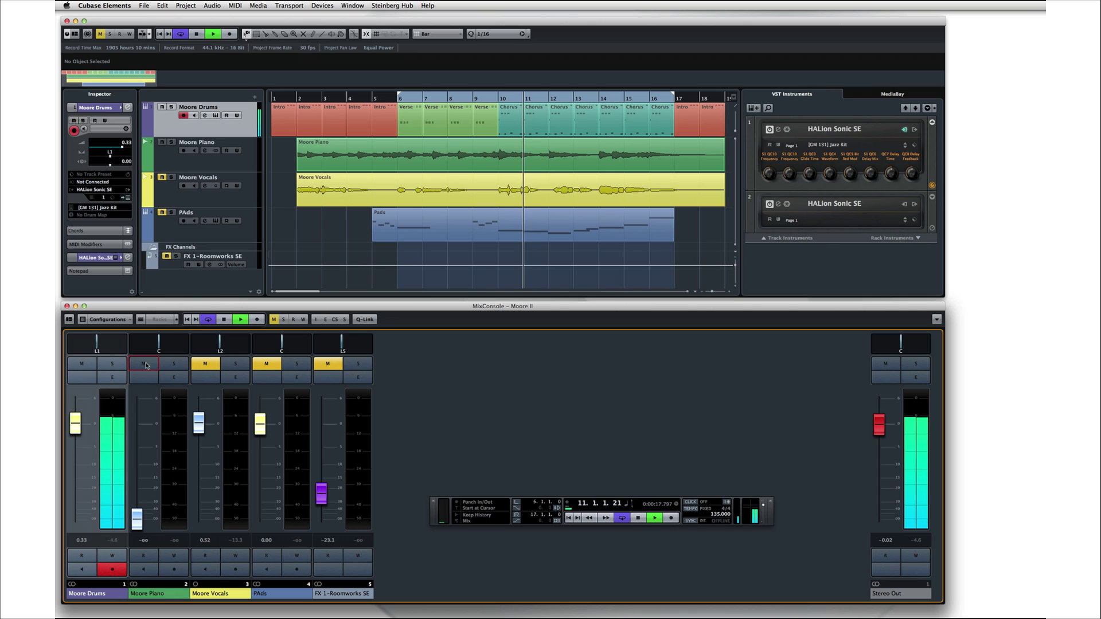
{"action": "left_click_drag", "start_coordinate": [137, 519], "coordinate": [140, 432]}
Lower the PAds and Moore Vocals faders and unmute both channels
{"action": "mouse_move", "coordinate": [161, 346]}
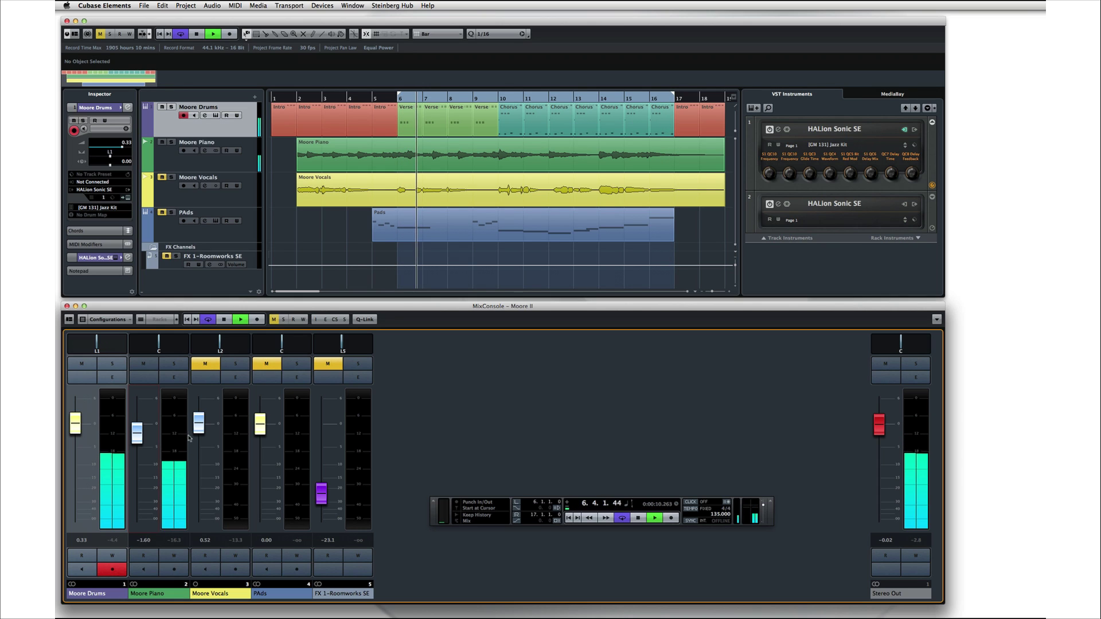
{"action": "left_click_drag", "start_coordinate": [265, 432], "coordinate": [261, 483]}
{"action": "left_click", "coordinate": [261, 367]}
{"action": "left_click_drag", "start_coordinate": [198, 423], "coordinate": [205, 482]}
{"action": "left_click", "coordinate": [205, 364]}
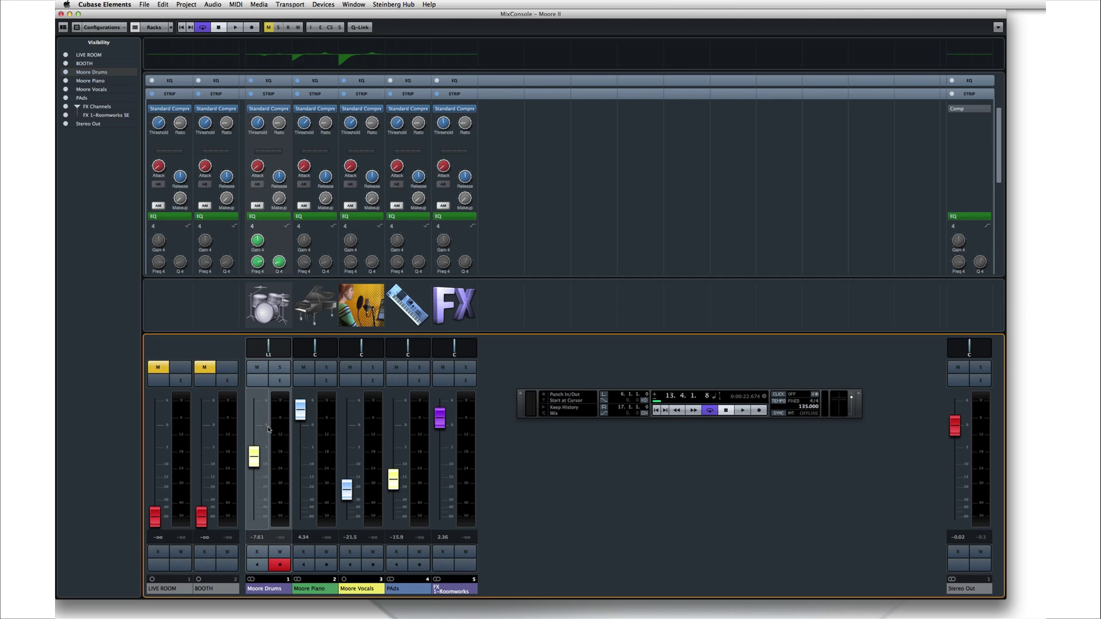
Reset the Moore Drums, Moore Piano and Moore Vocals faders to 0.00, set PAds to about 0.41 dB, and start playback
{"action": "left_click", "coordinate": [267, 427], "text": "super"}
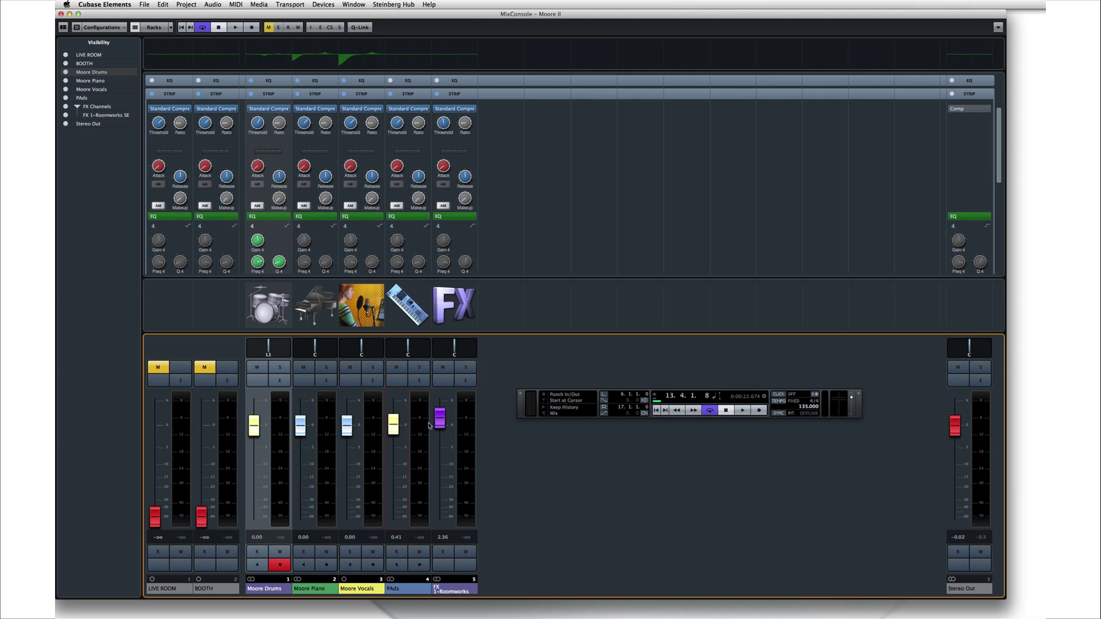
{"action": "left_click", "coordinate": [742, 411]}
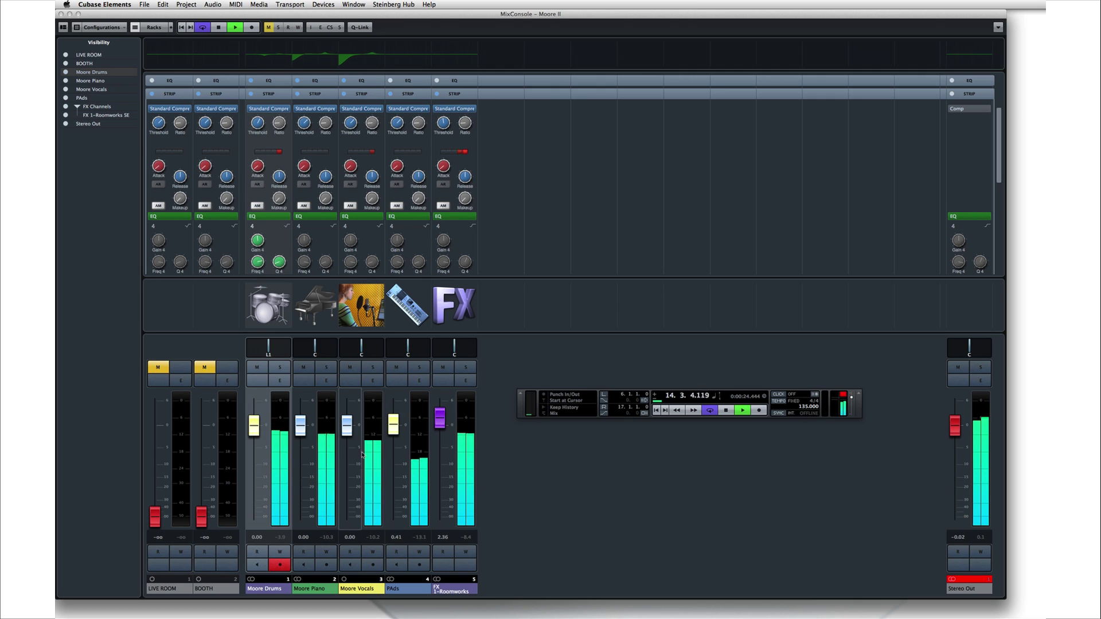
Mute the FX channel and set the faders to about -2.78 dB for Moore Drums, -4.97 Moore Vocals, -18.5 PAds and -7.09 FX
{"action": "left_click_drag", "start_coordinate": [347, 425], "coordinate": [392, 438]}
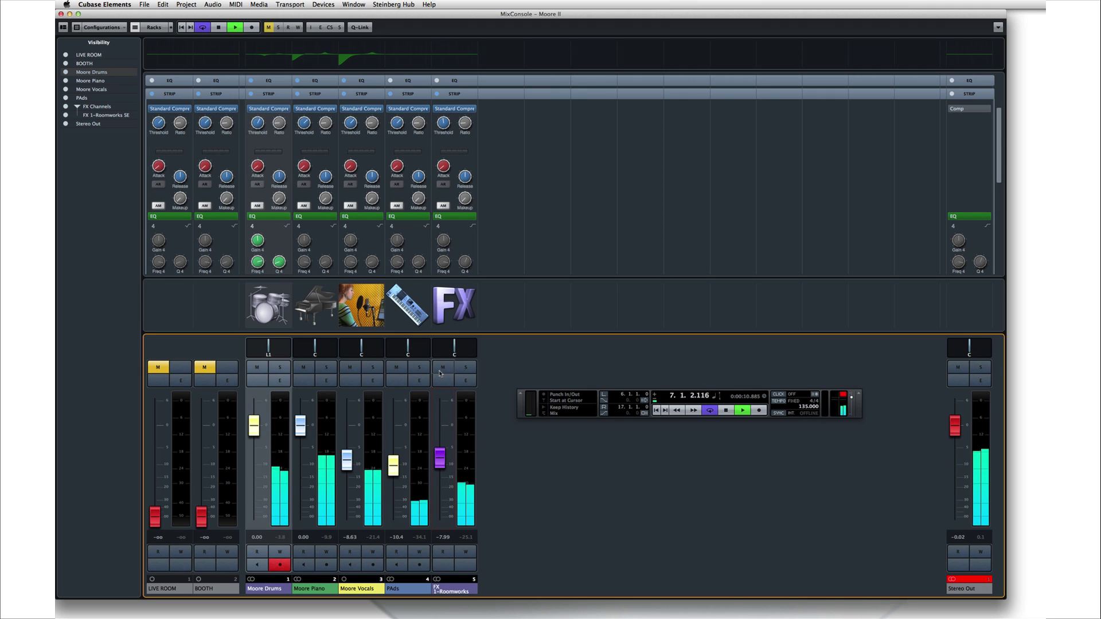
{"action": "left_click", "coordinate": [312, 450]}
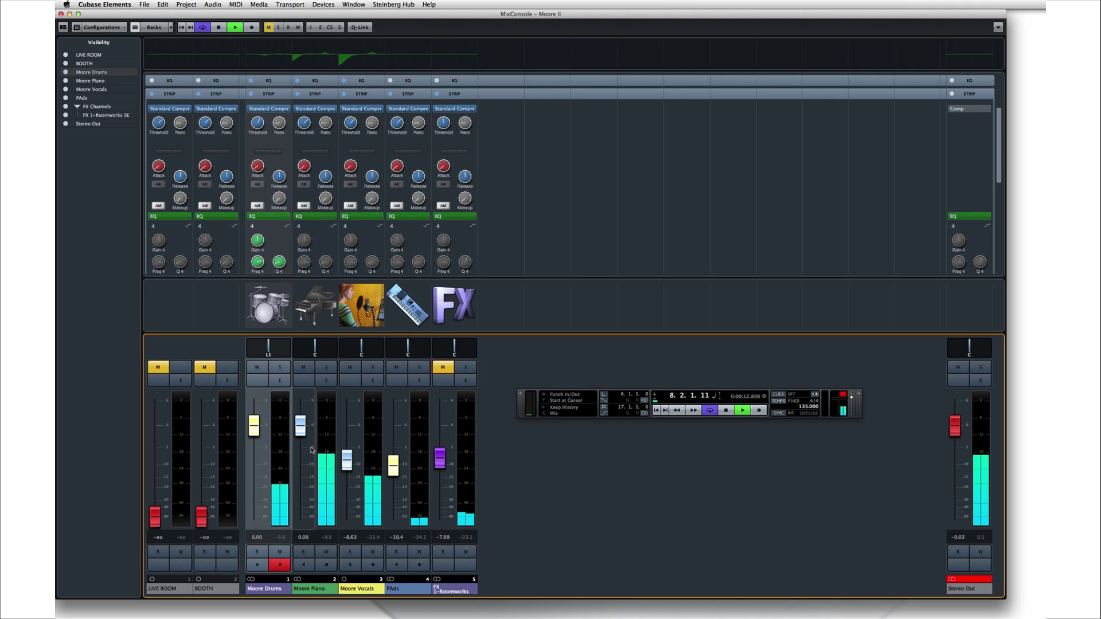
{"action": "left_click_drag", "start_coordinate": [254, 427], "coordinate": [256, 444]}
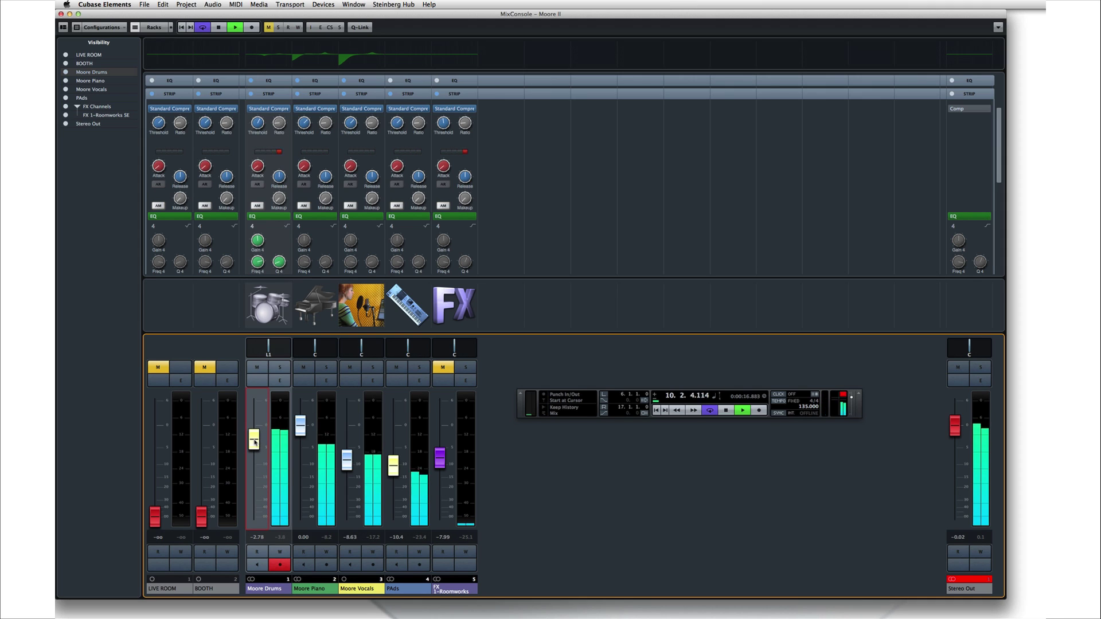
{"action": "left_click_drag", "start_coordinate": [354, 458], "coordinate": [350, 457]}
{"action": "left_click", "coordinate": [394, 467]}
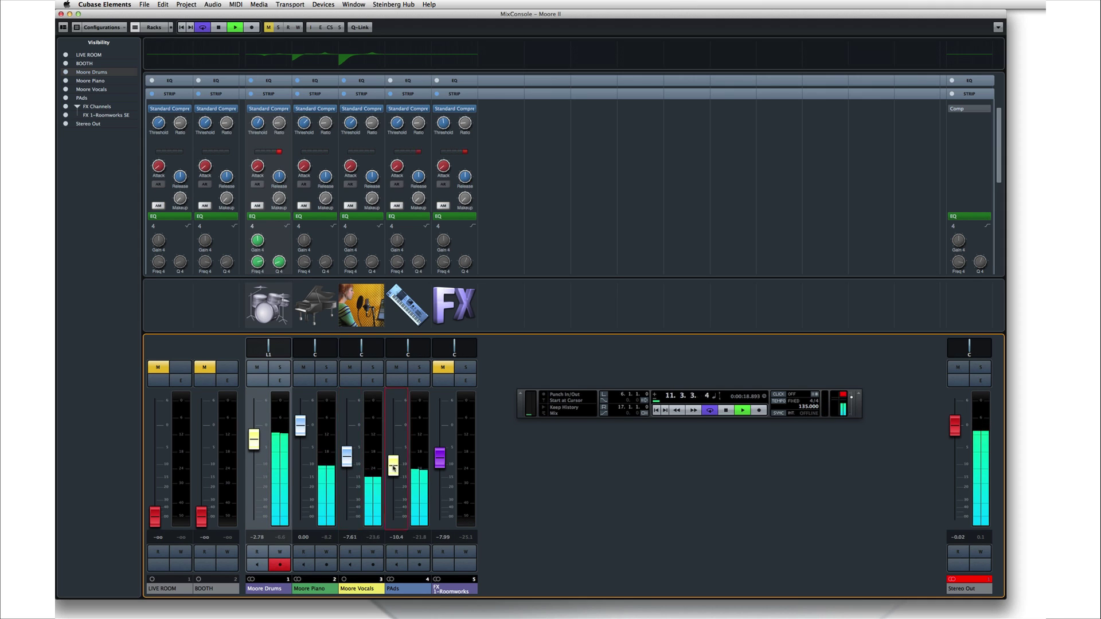
{"action": "left_click_drag", "start_coordinate": [347, 457], "coordinate": [350, 448]}
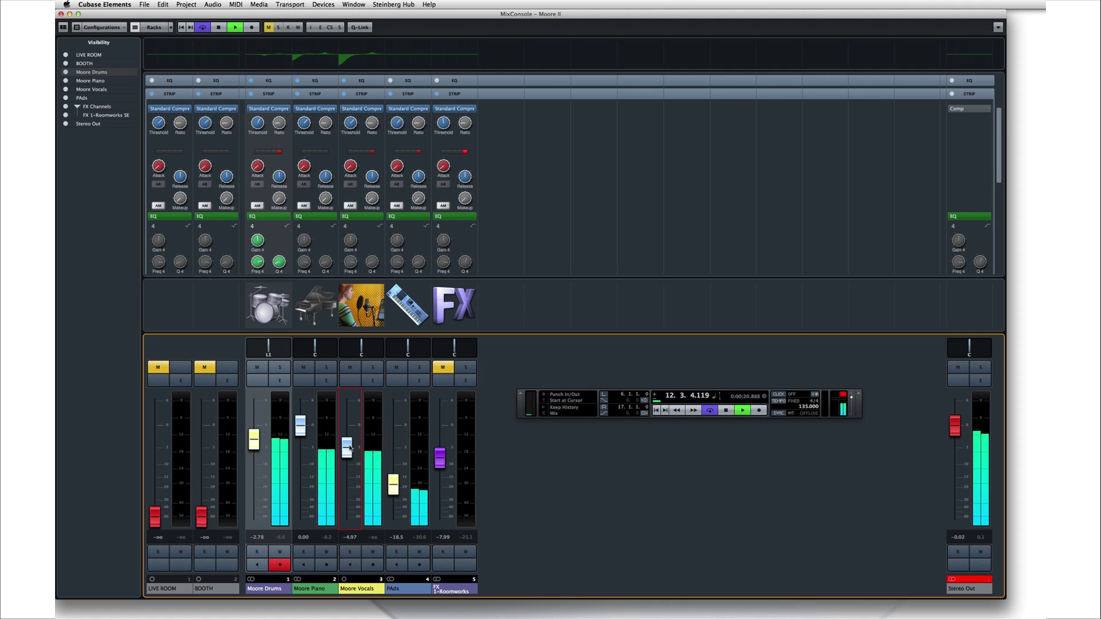
Stop and restart playback, unmute the FX channel and set its fader to about -7.24 dB
{"action": "left_click", "coordinate": [728, 410]}
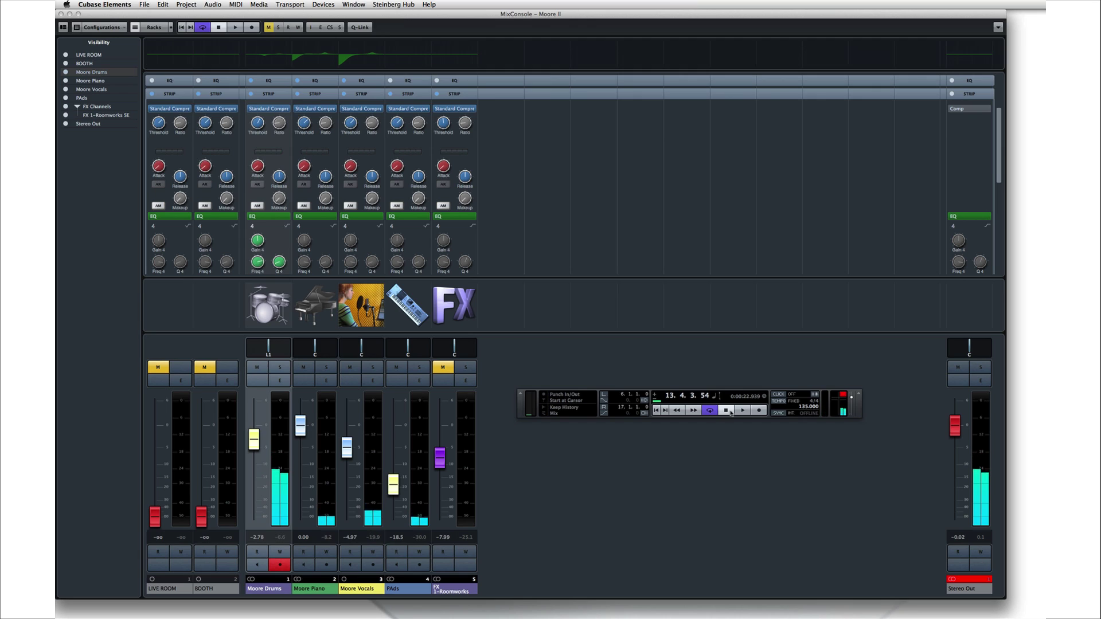
{"action": "left_click", "coordinate": [499, 401]}
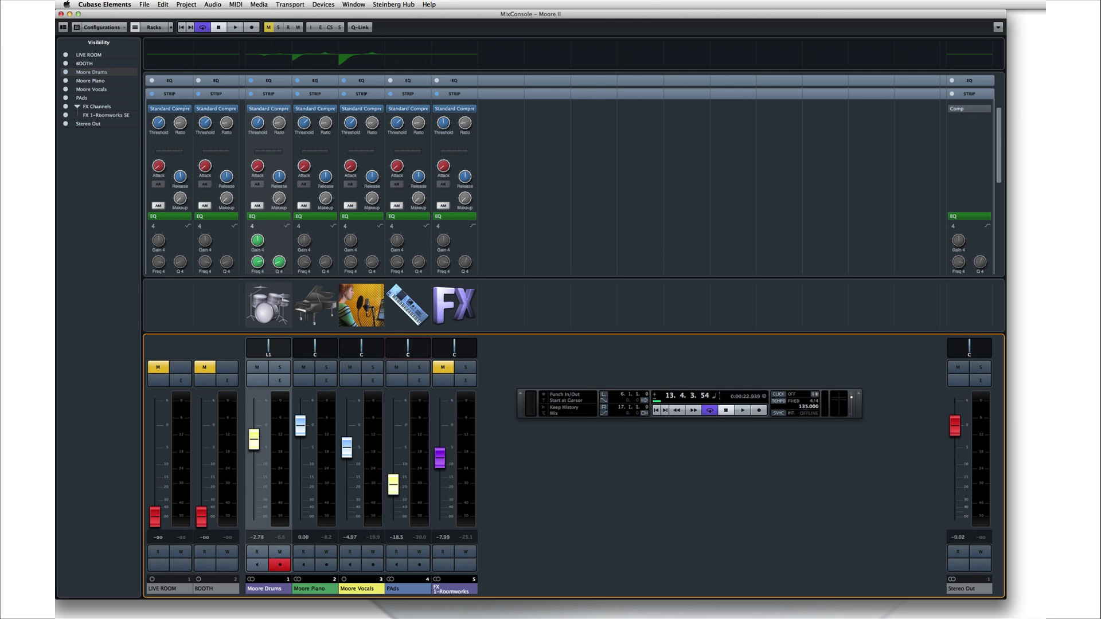
{"action": "key", "text": "space"}
{"action": "left_click", "coordinate": [449, 374]}
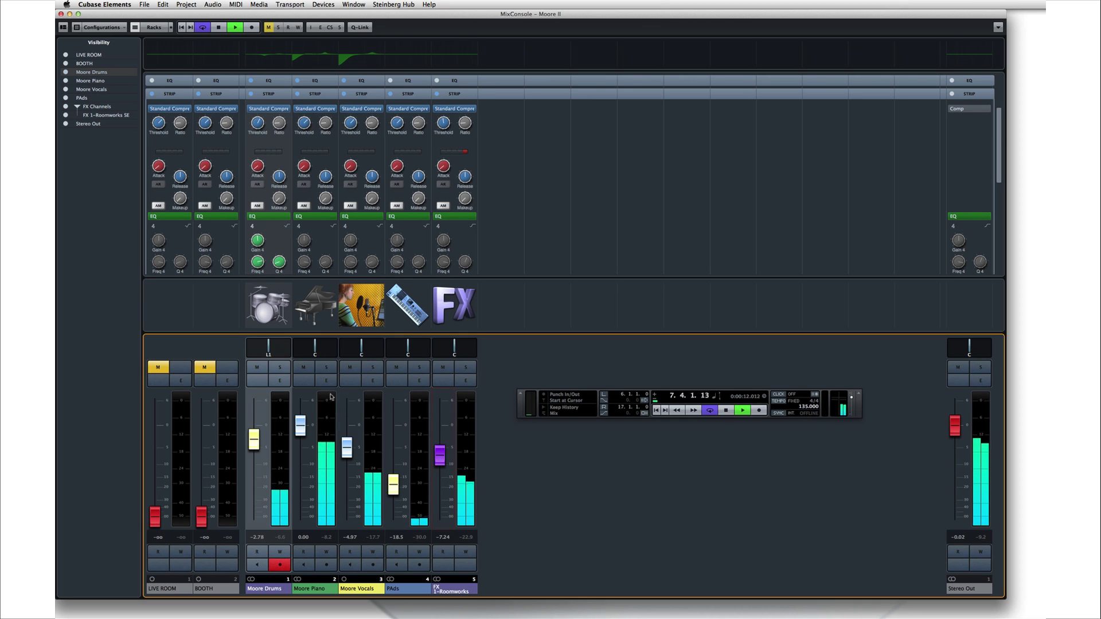
Pan Moore Piano to L74, PAds to R84, Moore Vocals to R19 and the FX channel to L24
{"action": "left_click_drag", "start_coordinate": [315, 351], "coordinate": [303, 351]}
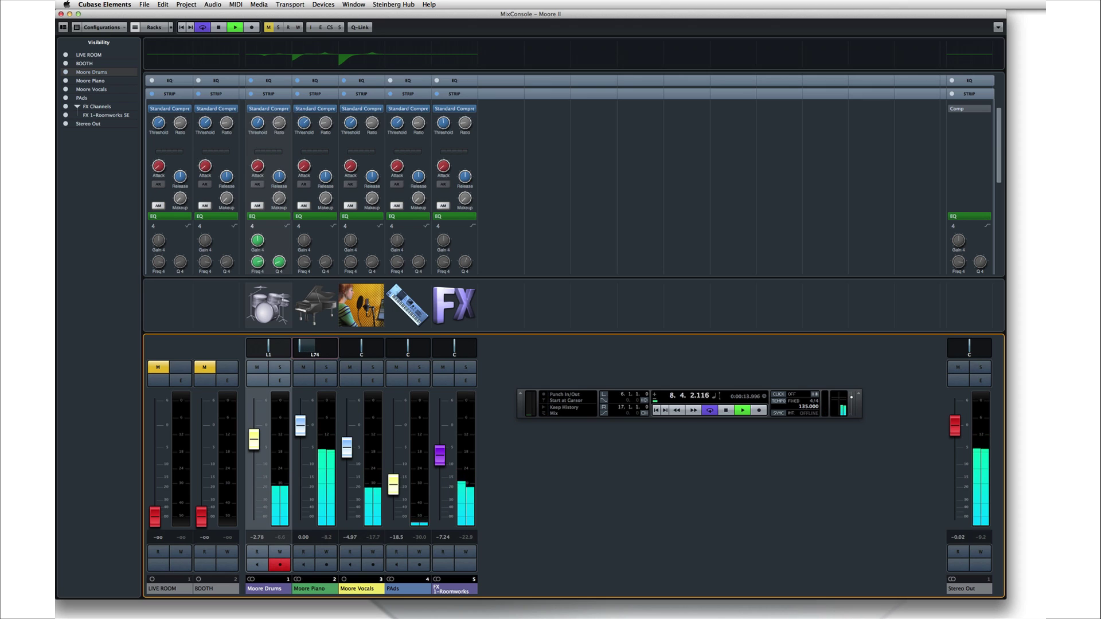
{"action": "left_click_drag", "start_coordinate": [404, 344], "coordinate": [430, 344]}
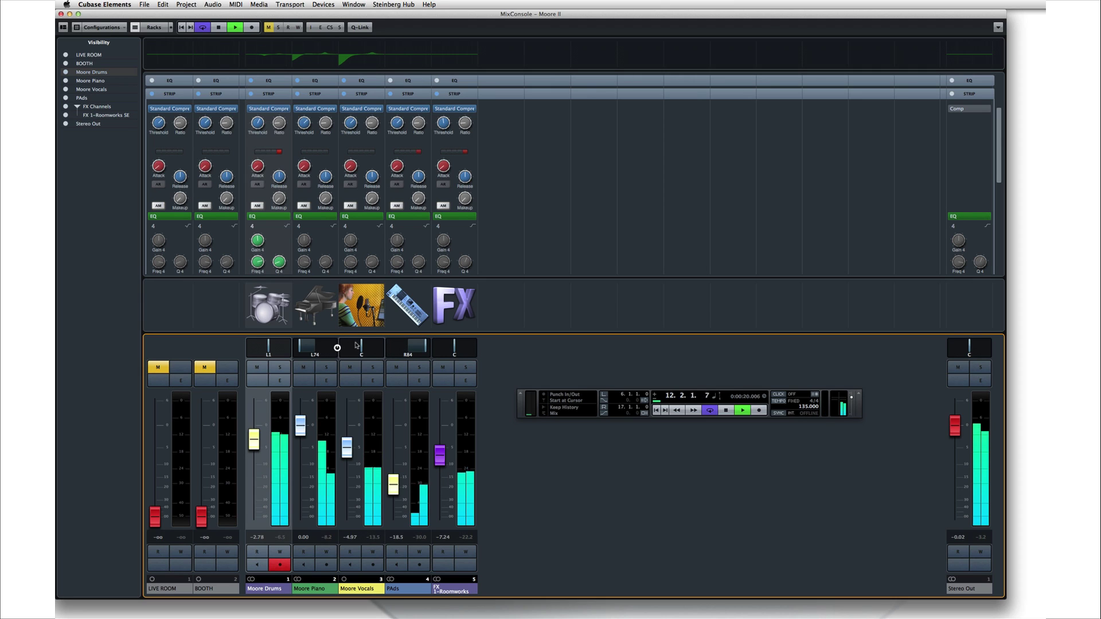
{"action": "left_click_drag", "start_coordinate": [361, 345], "coordinate": [371, 345]}
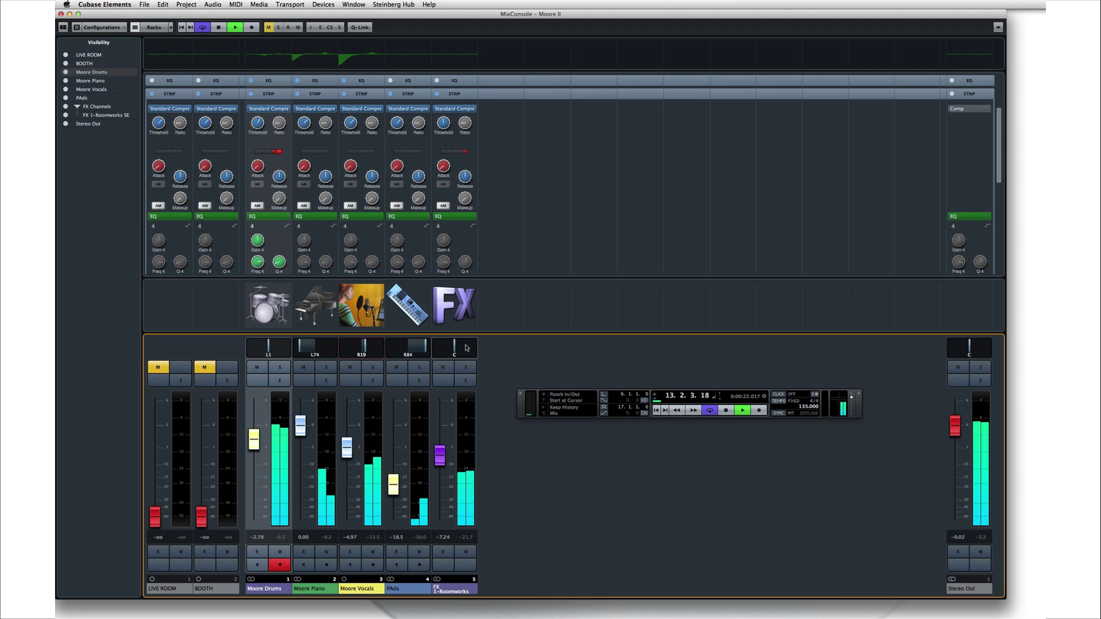
{"action": "left_click_drag", "start_coordinate": [460, 348], "coordinate": [430, 348]}
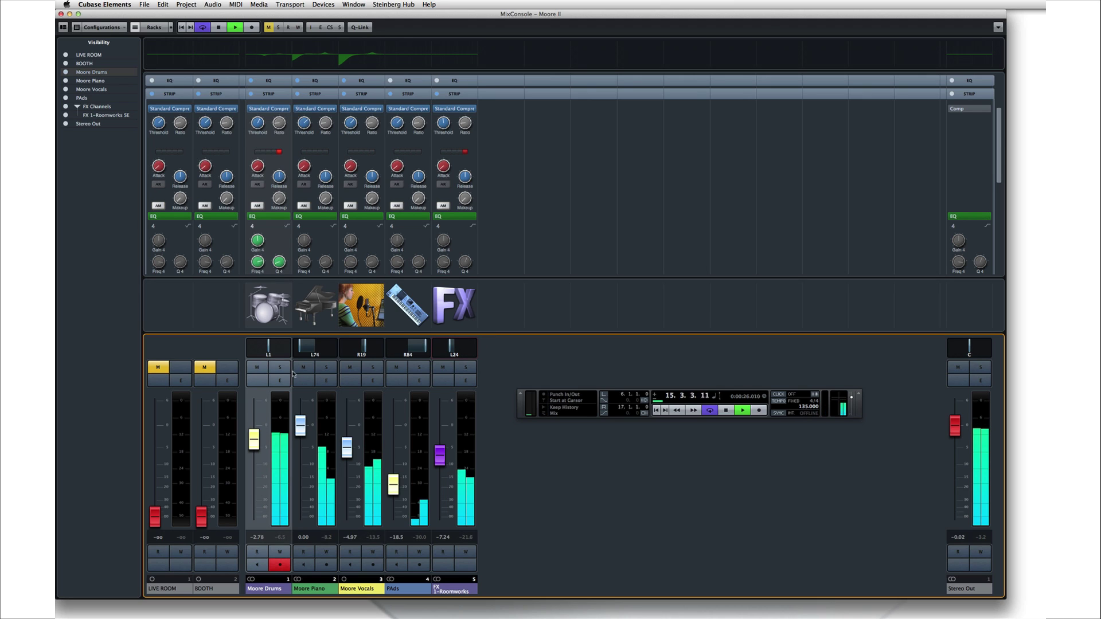
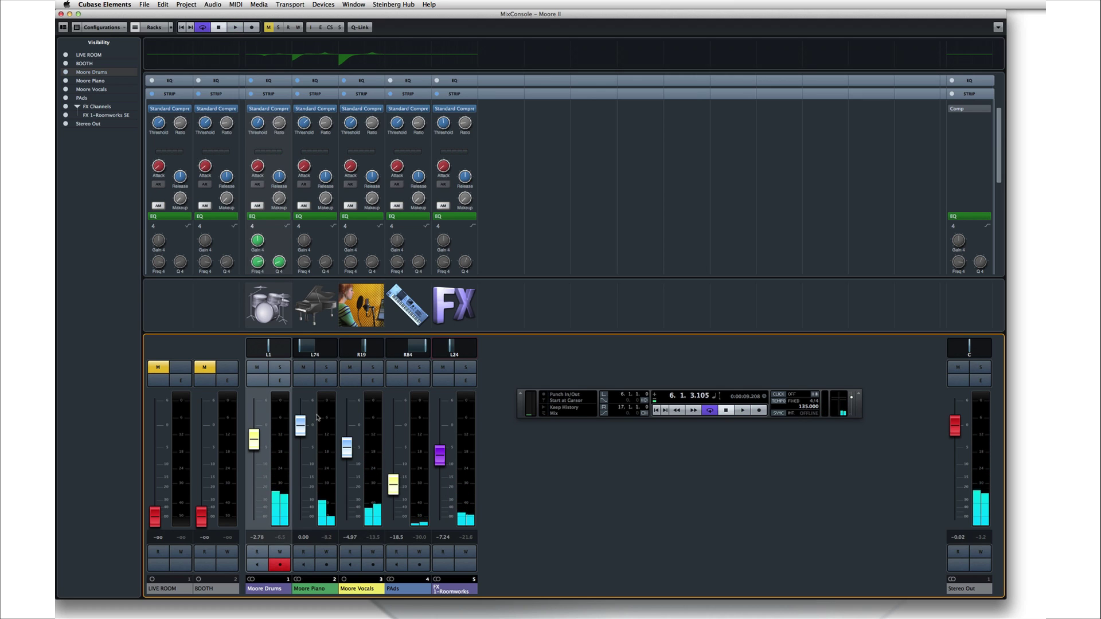
{"action": "left_click", "coordinate": [325, 381]}
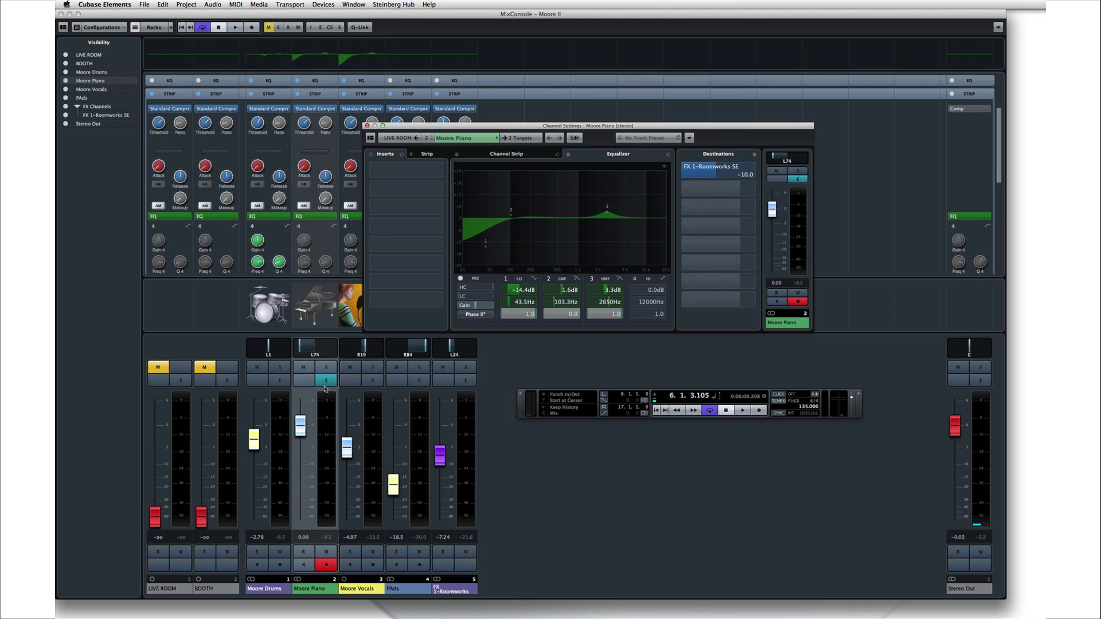
{"action": "left_click", "coordinate": [329, 367]}
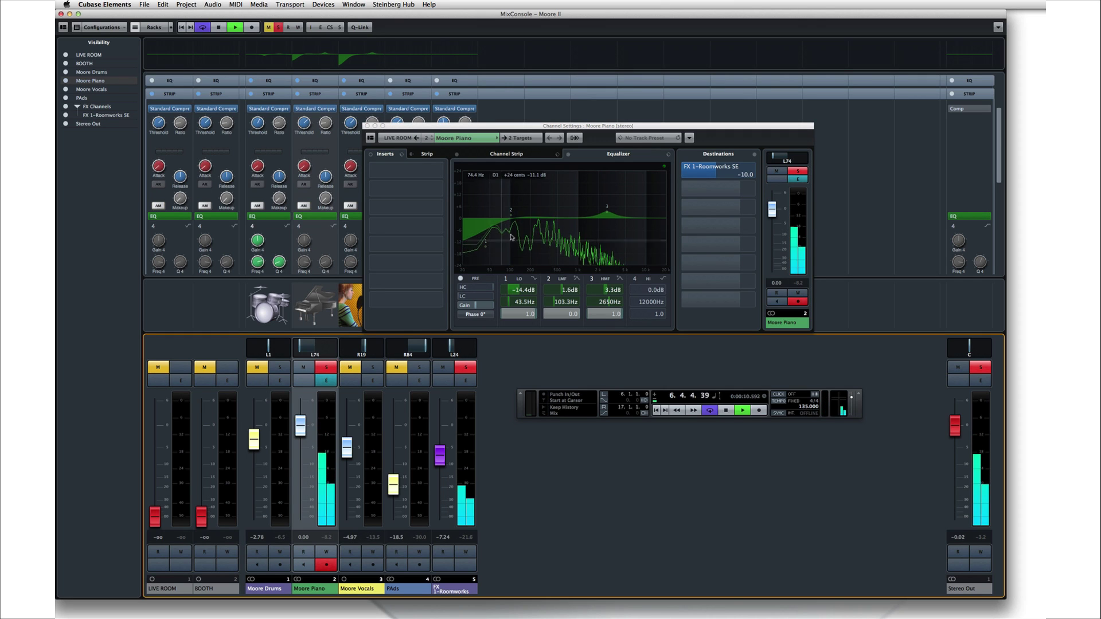
{"action": "left_click_drag", "start_coordinate": [601, 218], "coordinate": [571, 203]}
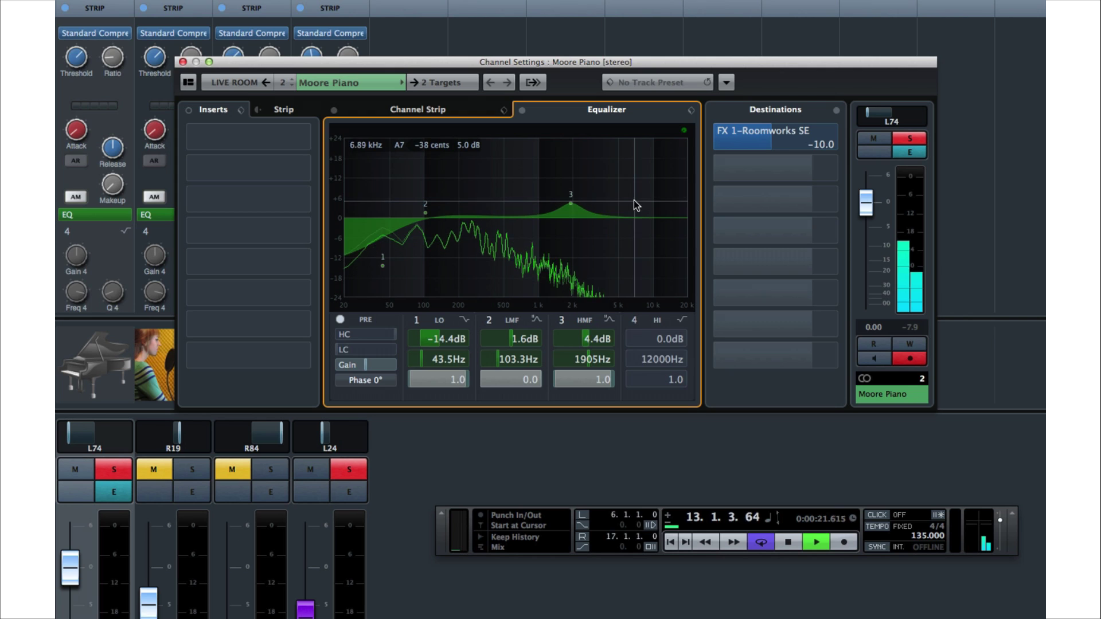
{"action": "left_click_drag", "start_coordinate": [637, 200], "coordinate": [658, 234]}
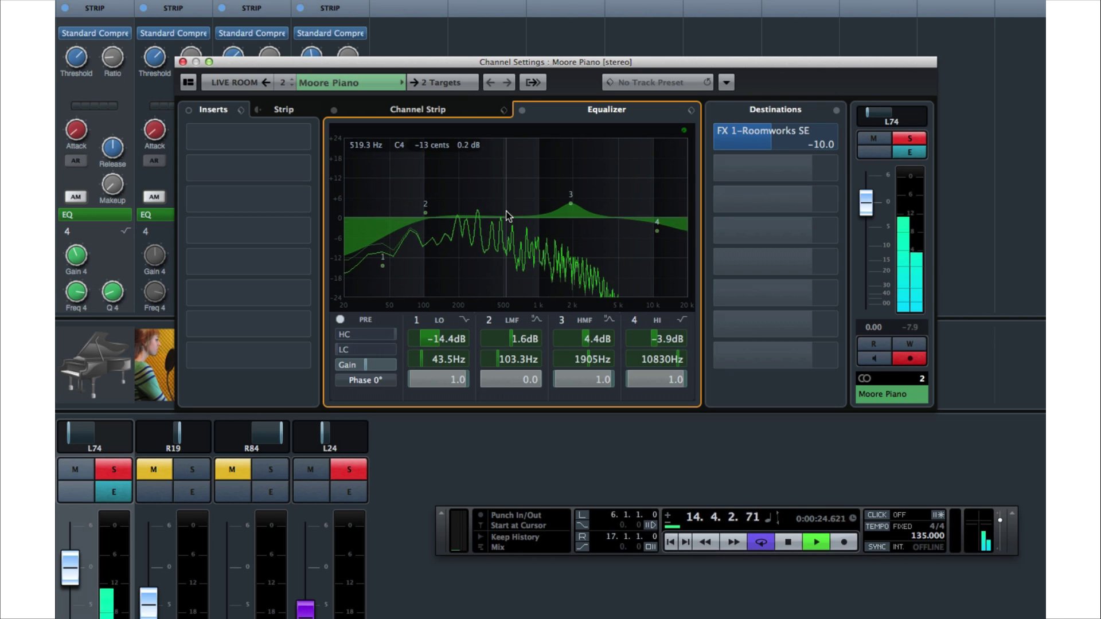
Set Moore Piano's EQ band 1 to -8.5 dB at 58.9 Hz and band 3 to 6.1 dB at 1933 Hz, then close its settings
{"action": "left_click_drag", "start_coordinate": [383, 266], "coordinate": [396, 246]}
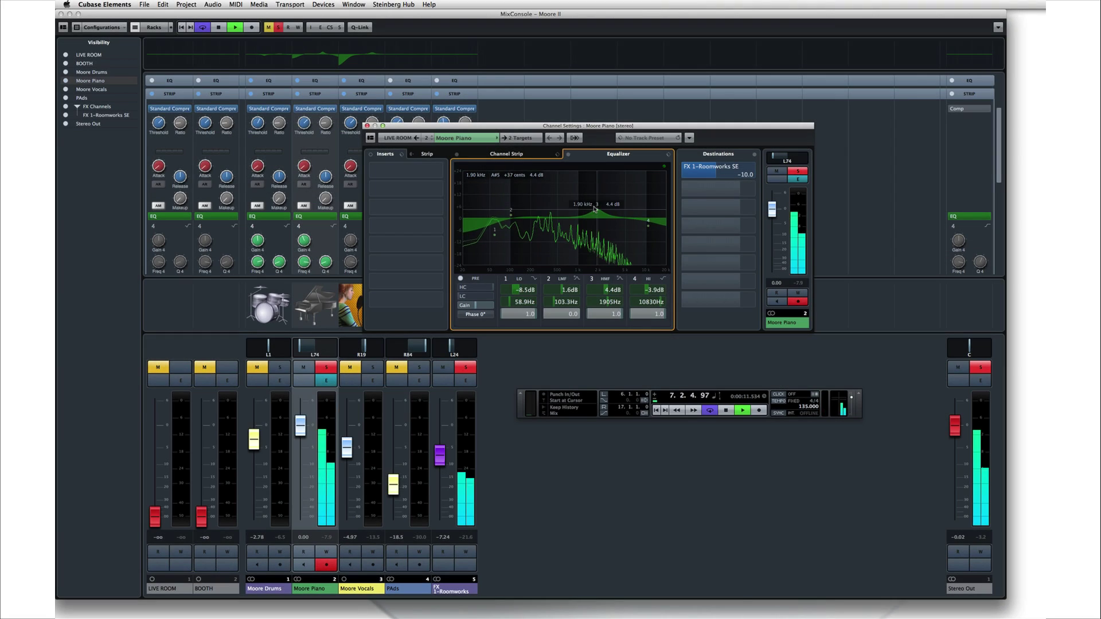
{"action": "left_click_drag", "start_coordinate": [595, 209], "coordinate": [597, 213]}
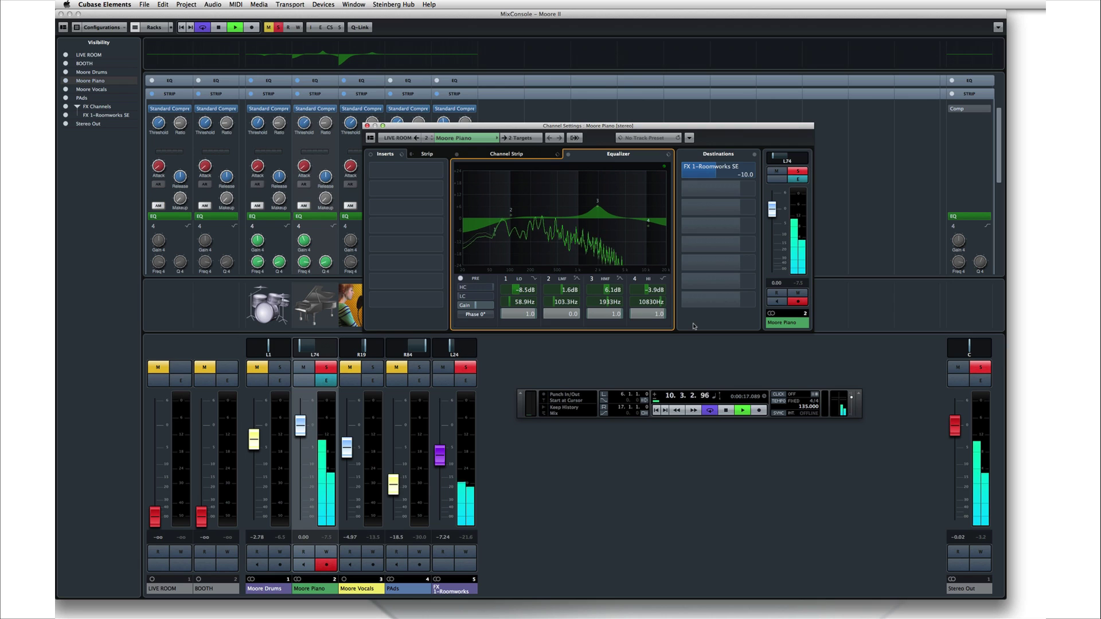
{"action": "left_click", "coordinate": [678, 346]}
{"action": "key", "text": "space"}
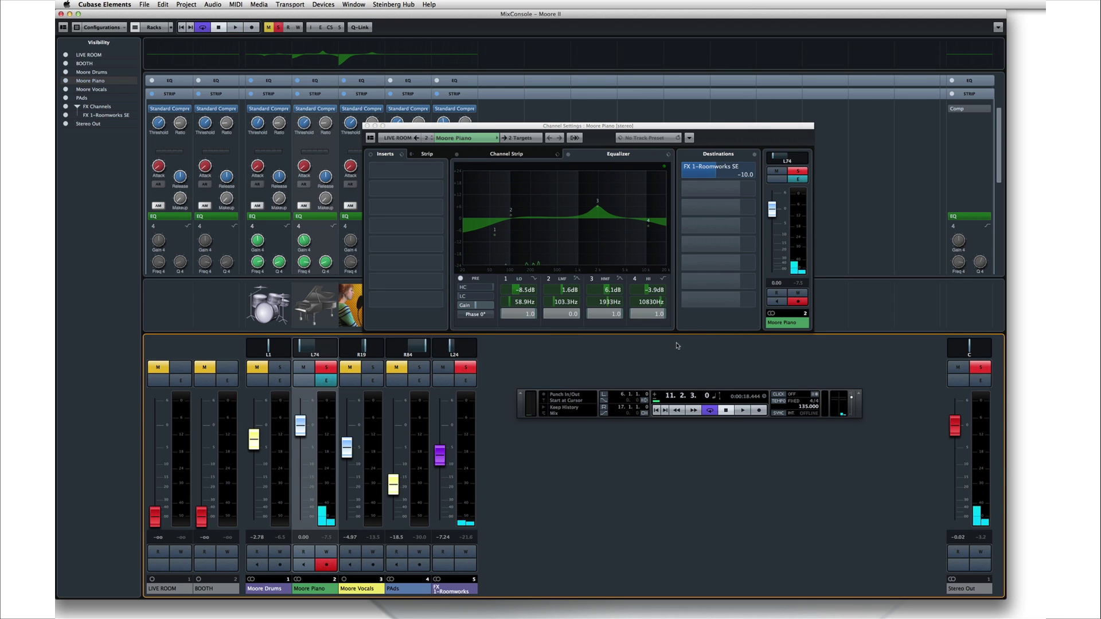
{"action": "left_click", "coordinate": [367, 126]}
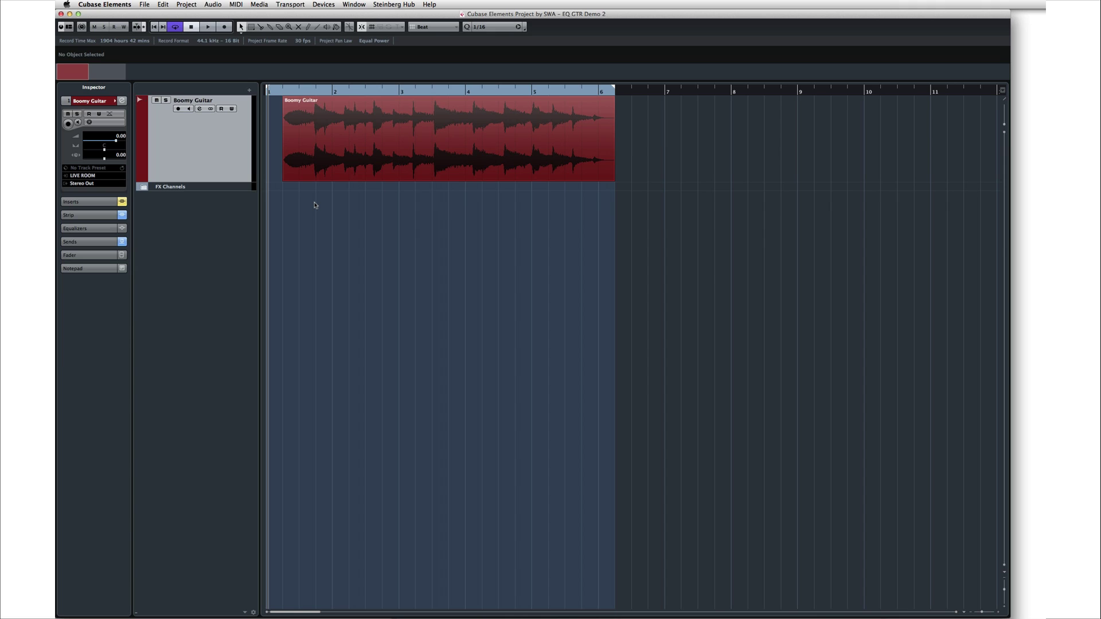
Listen to the Boomy Guitar clip in the EQ GTR Demo 2 project and return to the project start
{"action": "key", "text": "space"}
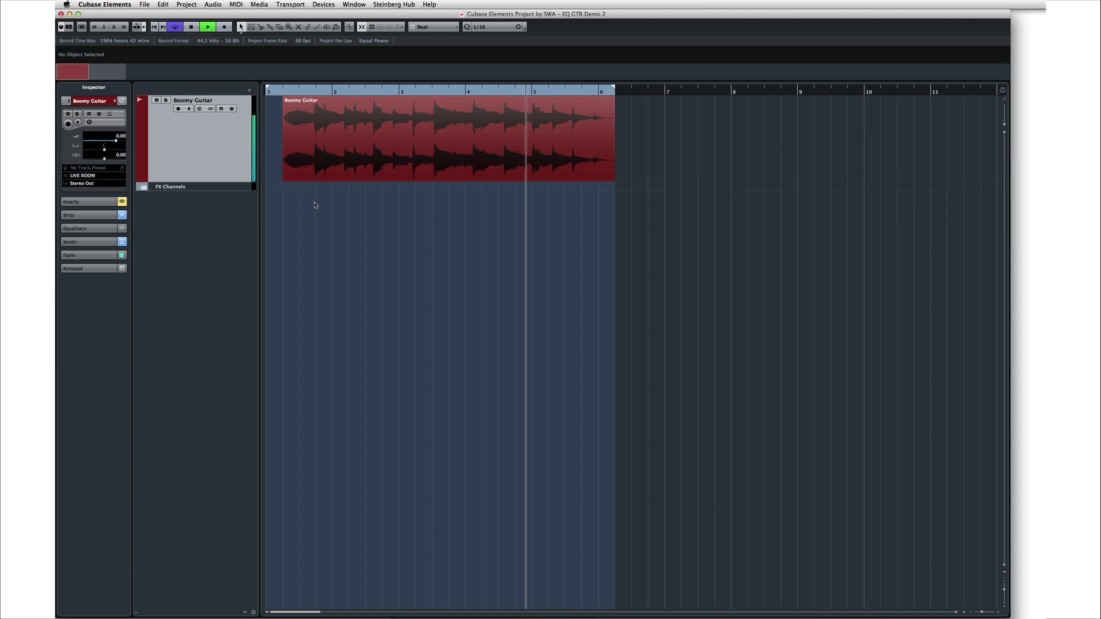
{"action": "key", "text": "space"}
{"action": "key", "text": "Home"}
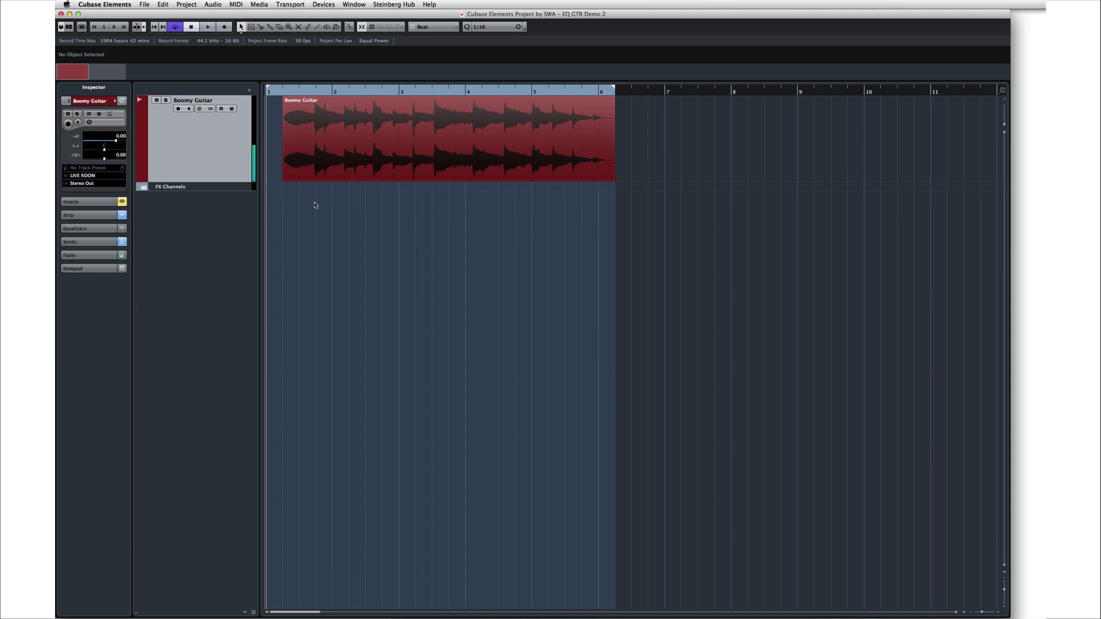
Open the Boomy Guitar channel settings, show the Strip modules, and view the Channel Strip before displaying the Equalizer
{"action": "left_click", "coordinate": [122, 101]}
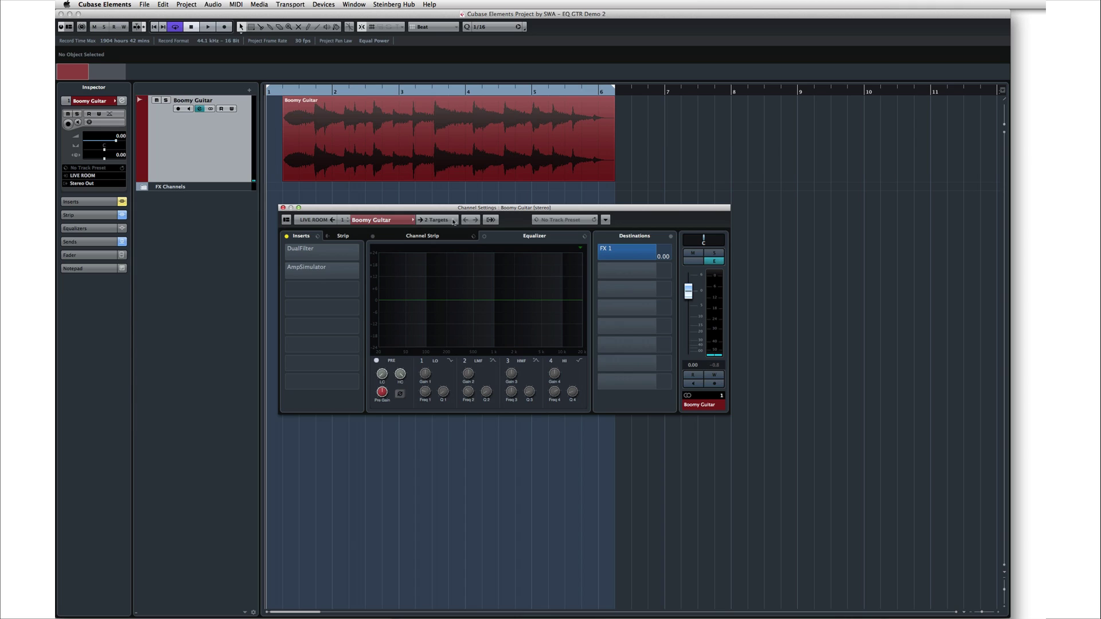
{"action": "left_click", "coordinate": [342, 236]}
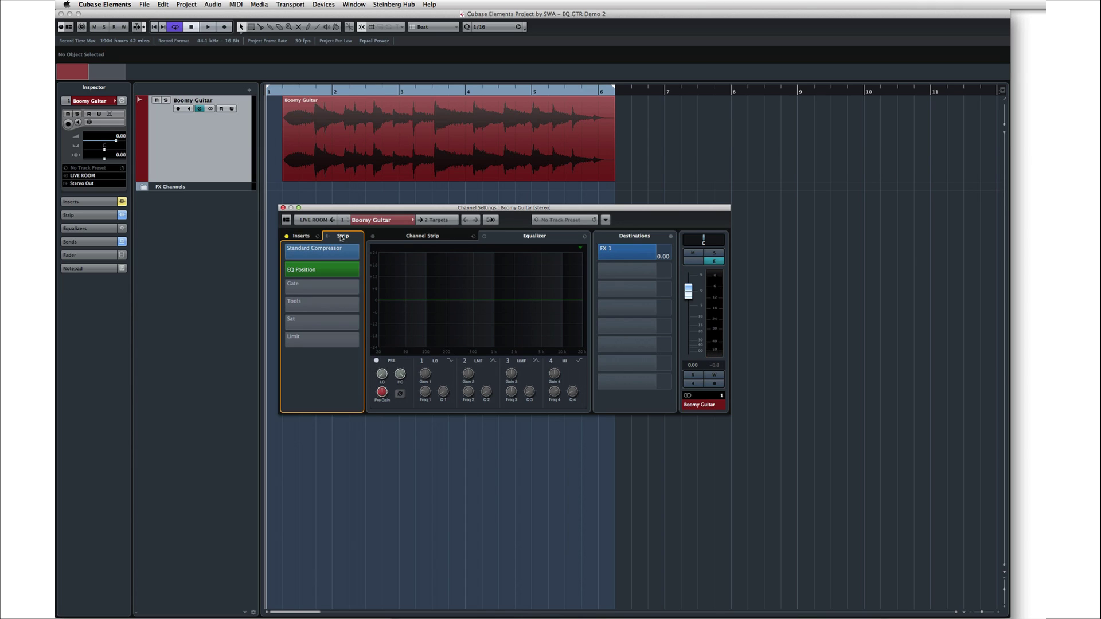
{"action": "left_click", "coordinate": [411, 236]}
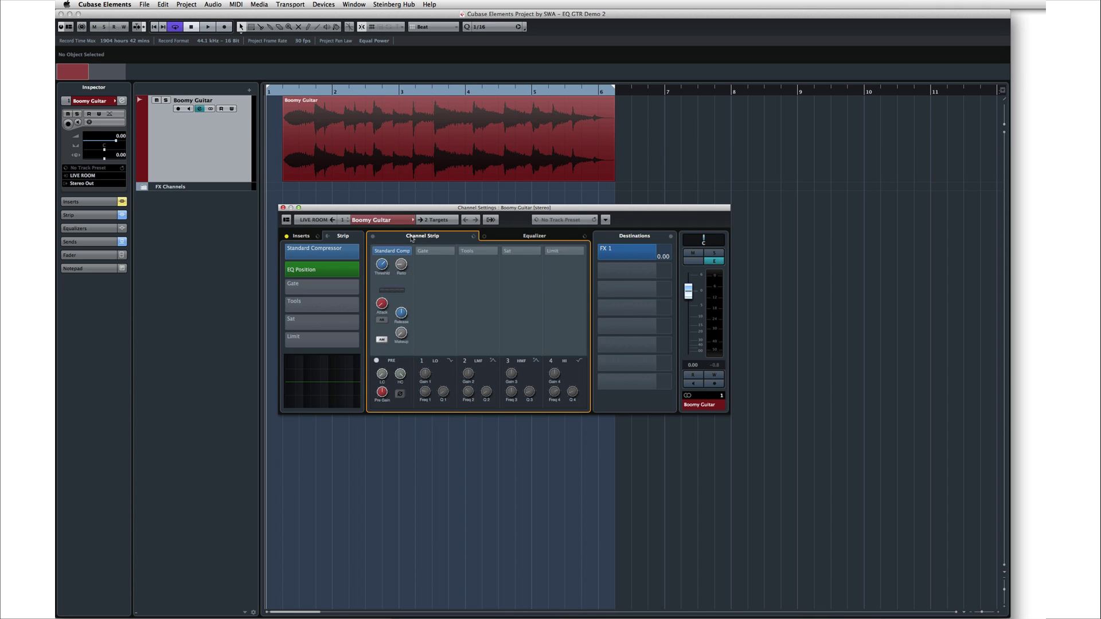
{"action": "left_click", "coordinate": [521, 238]}
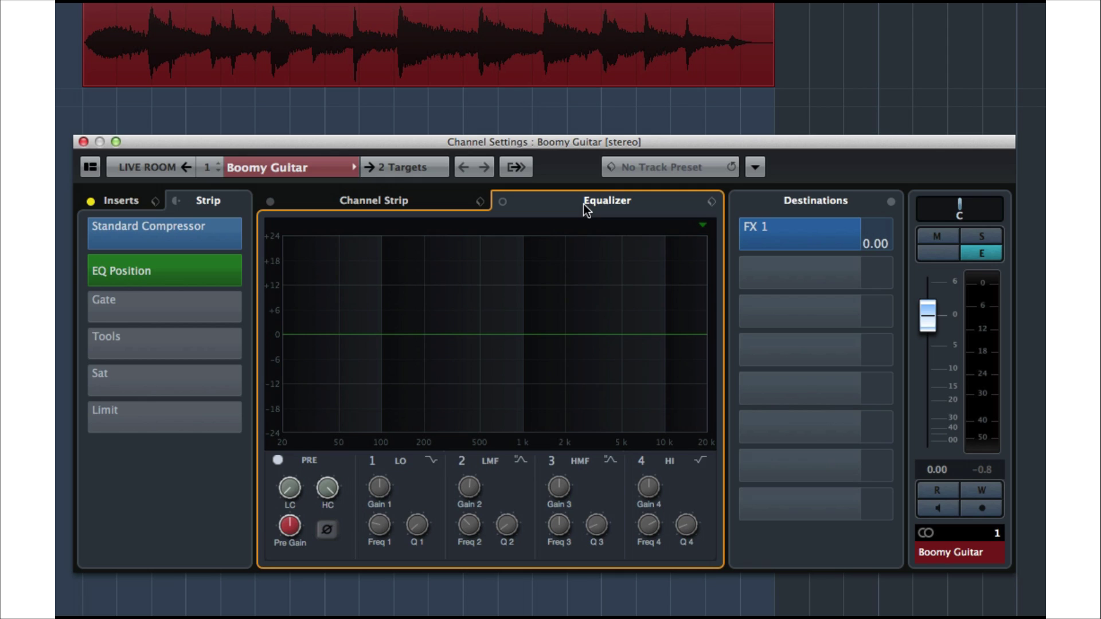
Activate all four EQ bands near 0 dB on Boomy Guitar, placing band 2 at about 468.8 Hz
{"action": "left_click", "coordinate": [387, 332]}
{"action": "left_click", "coordinate": [476, 332]}
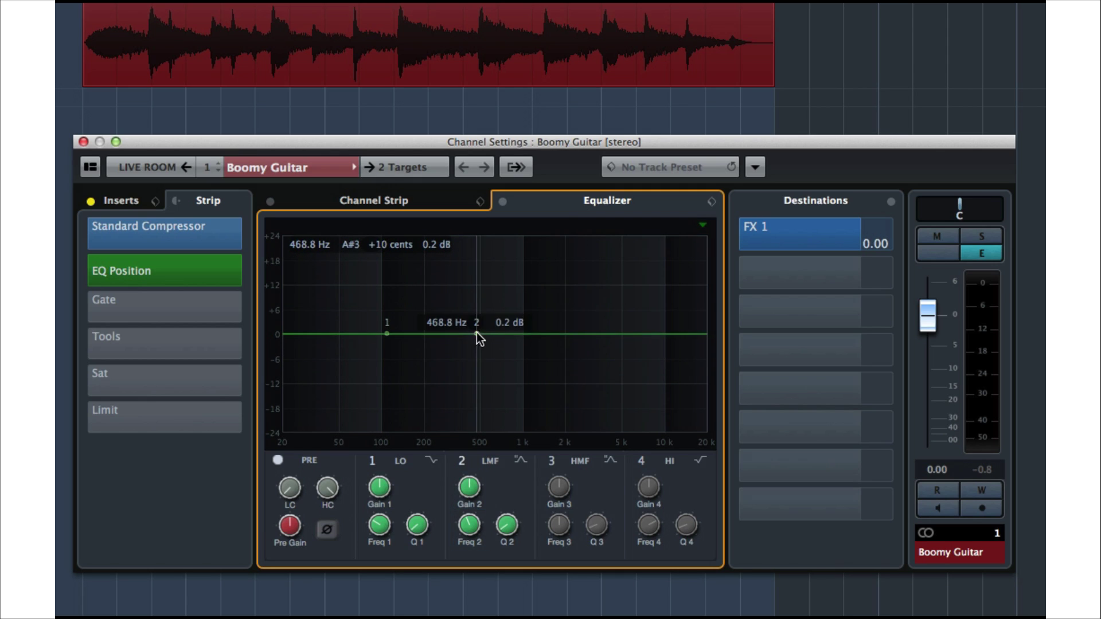
{"action": "left_click", "coordinate": [573, 332]}
{"action": "left_click", "coordinate": [657, 332]}
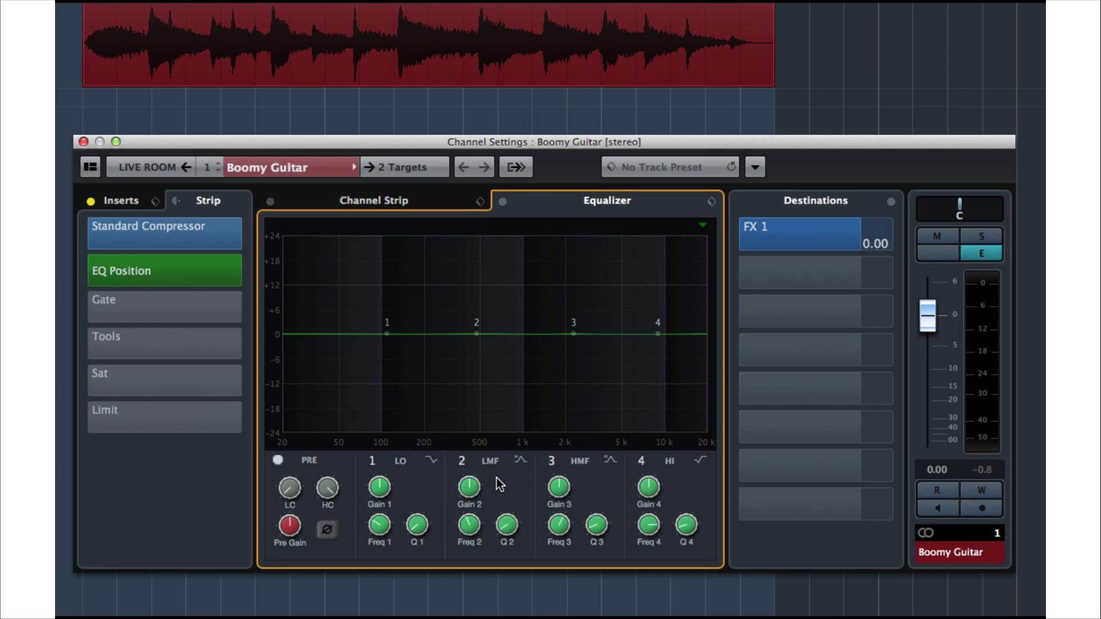
{"action": "left_click_drag", "start_coordinate": [469, 487], "coordinate": [504, 521]}
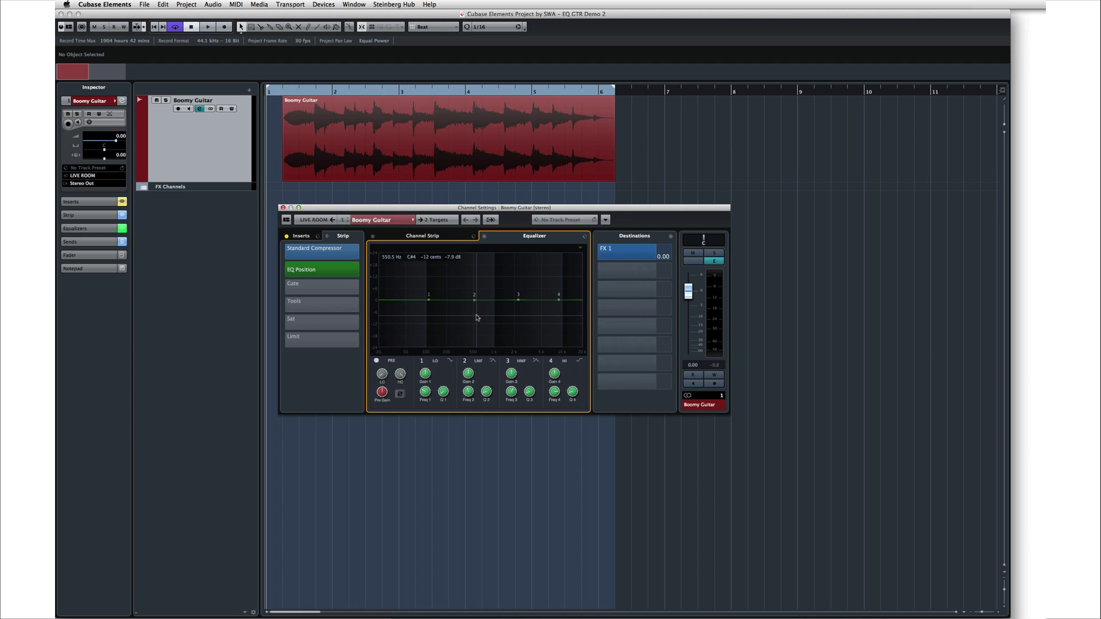
Turn off EQ band 1 and boost band 2 to about 10.0 dB at 236 Hz, listening to the guitar
{"action": "left_click_drag", "start_coordinate": [475, 303], "coordinate": [451, 304]}
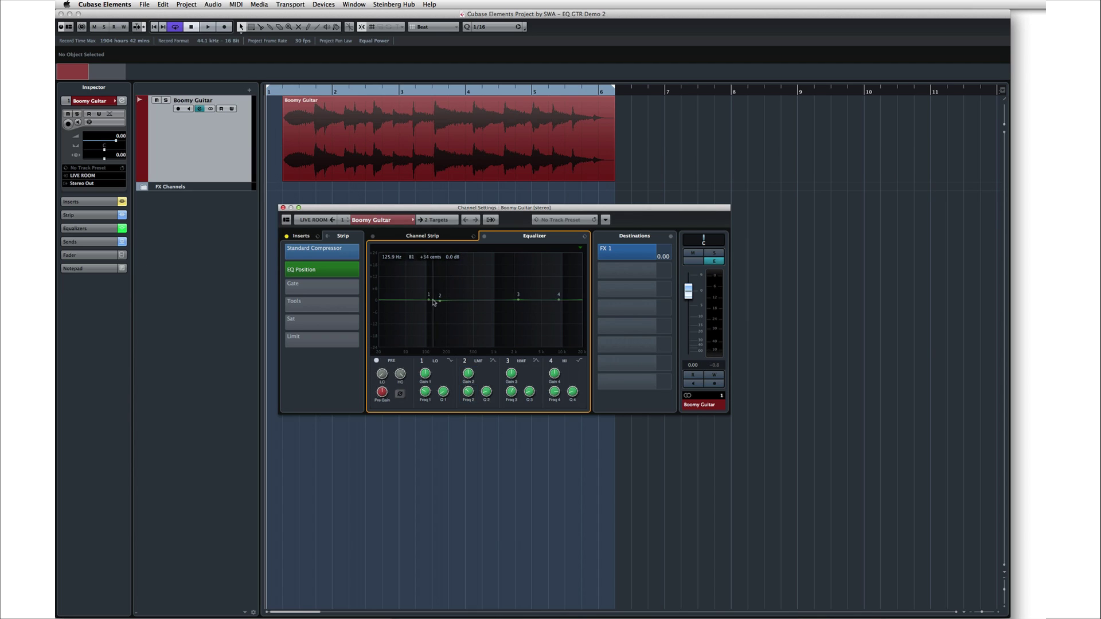
{"action": "left_click_drag", "start_coordinate": [430, 302], "coordinate": [392, 302]}
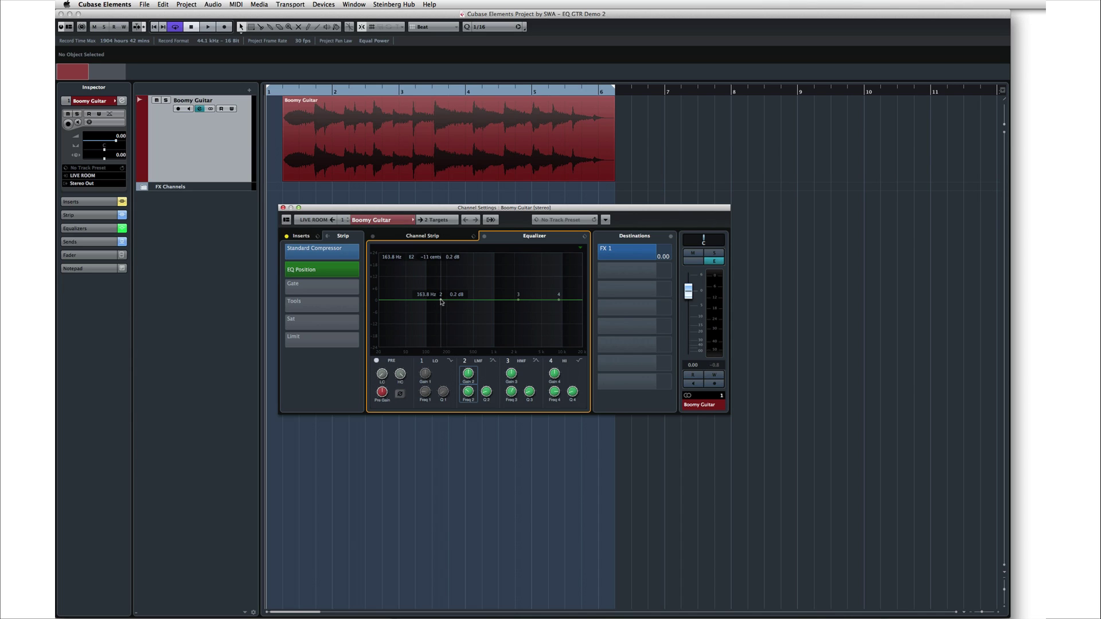
{"action": "mouse_move", "coordinate": [441, 301]}
{"action": "left_mouse_down"}
{"action": "mouse_move", "coordinate": [441, 272]}
{"action": "mouse_move", "coordinate": [493, 274]}
{"action": "mouse_move", "coordinate": [416, 274]}
{"action": "mouse_move", "coordinate": [486, 274]}
{"action": "mouse_move", "coordinate": [427, 275]}
{"action": "mouse_move", "coordinate": [437, 302]}
{"action": "mouse_move", "coordinate": [437, 285]}
{"action": "mouse_move", "coordinate": [390, 271]}
{"action": "mouse_move", "coordinate": [498, 273]}
{"action": "mouse_move", "coordinate": [452, 282]}
{"action": "left_mouse_up"}
{"action": "key", "text": "space"}
{"action": "key", "text": "space"}
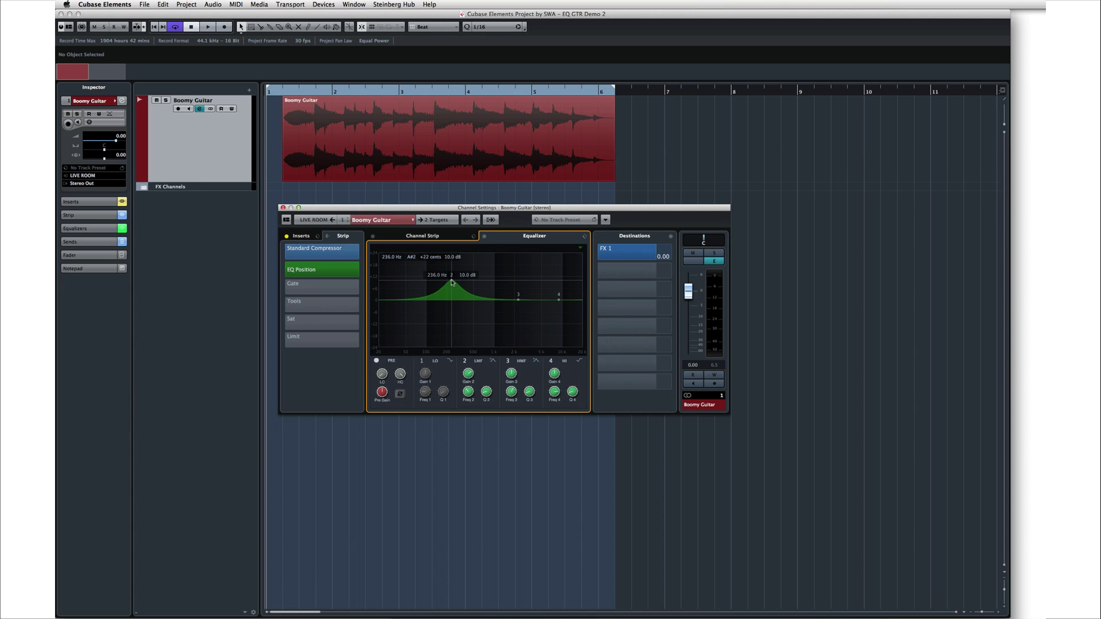
Cut Boomy Guitar's EQ band 2 to about -9 dB near 200 Hz during playback
{"action": "left_click_drag", "start_coordinate": [451, 282], "coordinate": [453, 314]}
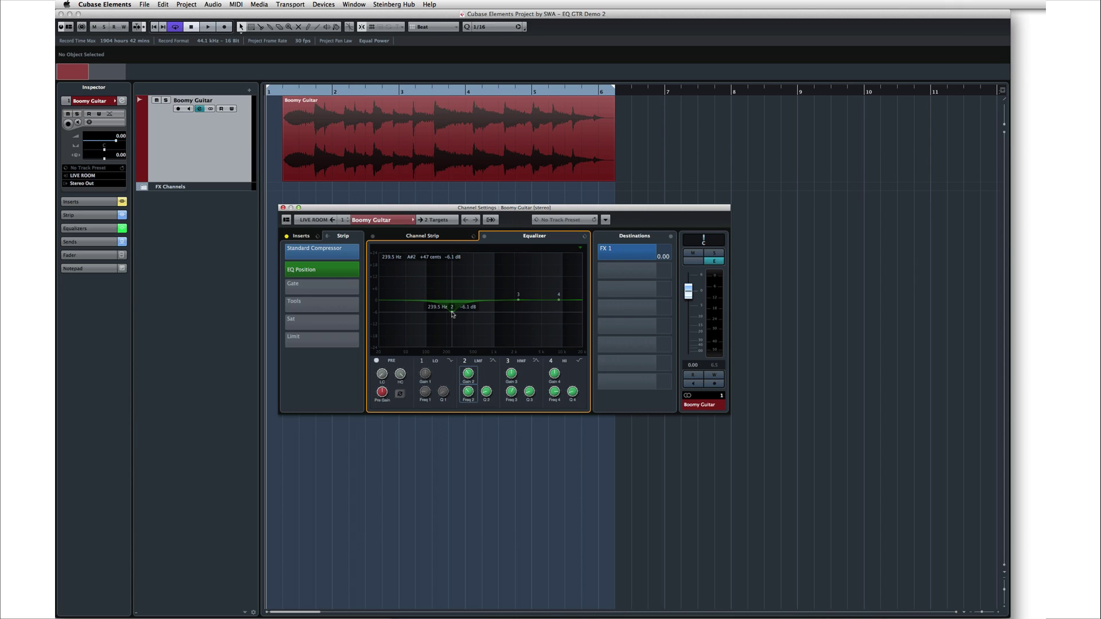
{"action": "key", "text": "space"}
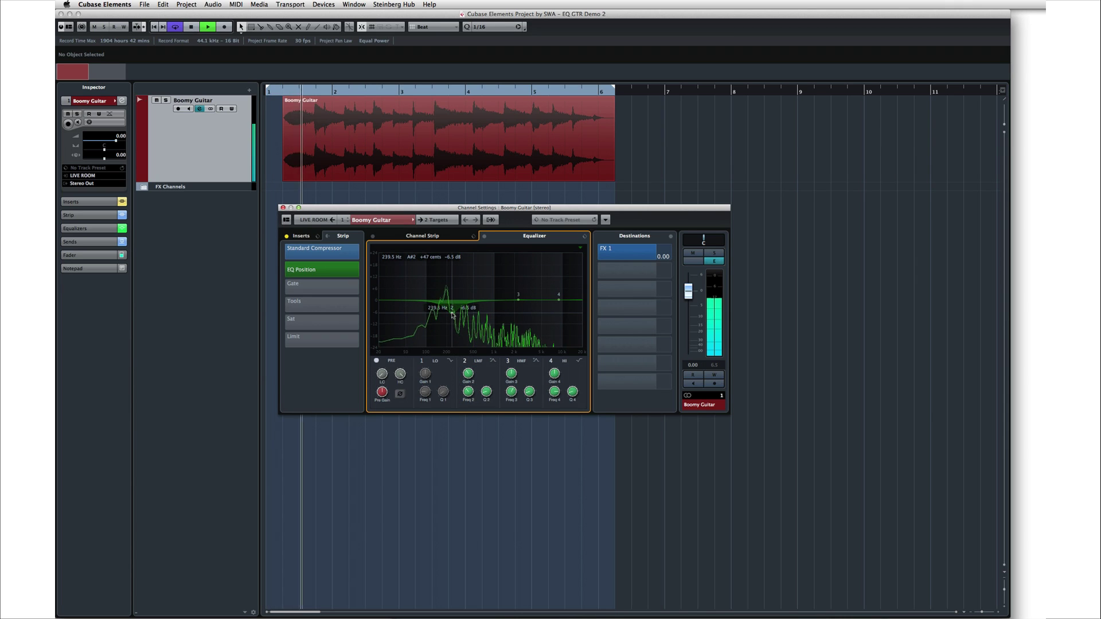
{"action": "left_click_drag", "start_coordinate": [453, 314], "coordinate": [450, 321]}
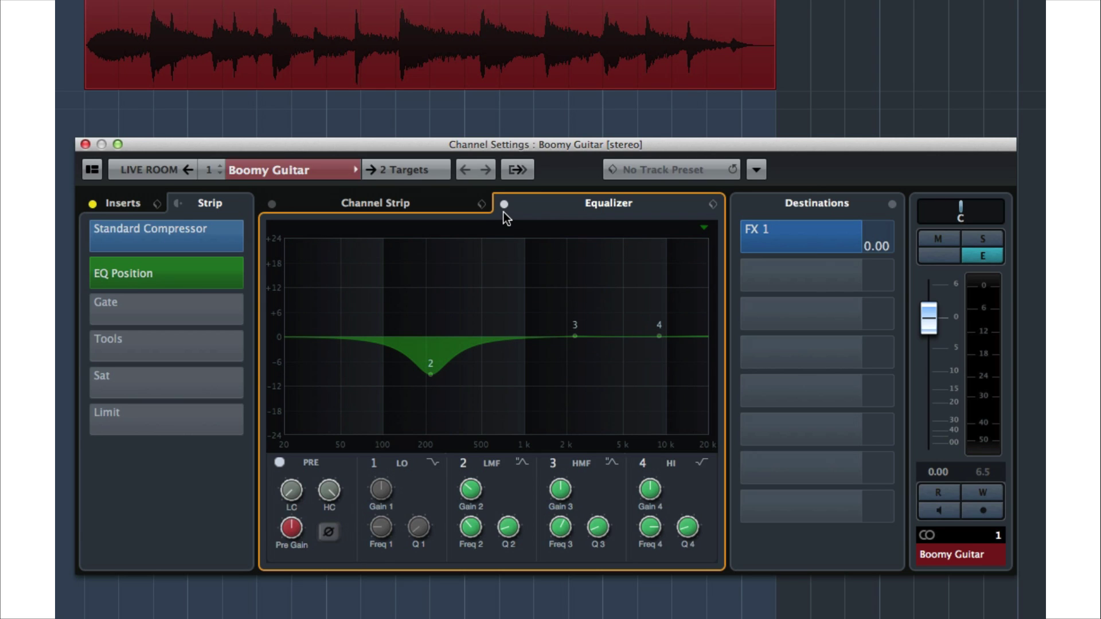
Play Boomy Guitar and switch the equalizer bypass on and off to compare the sound
{"action": "key", "text": "space"}
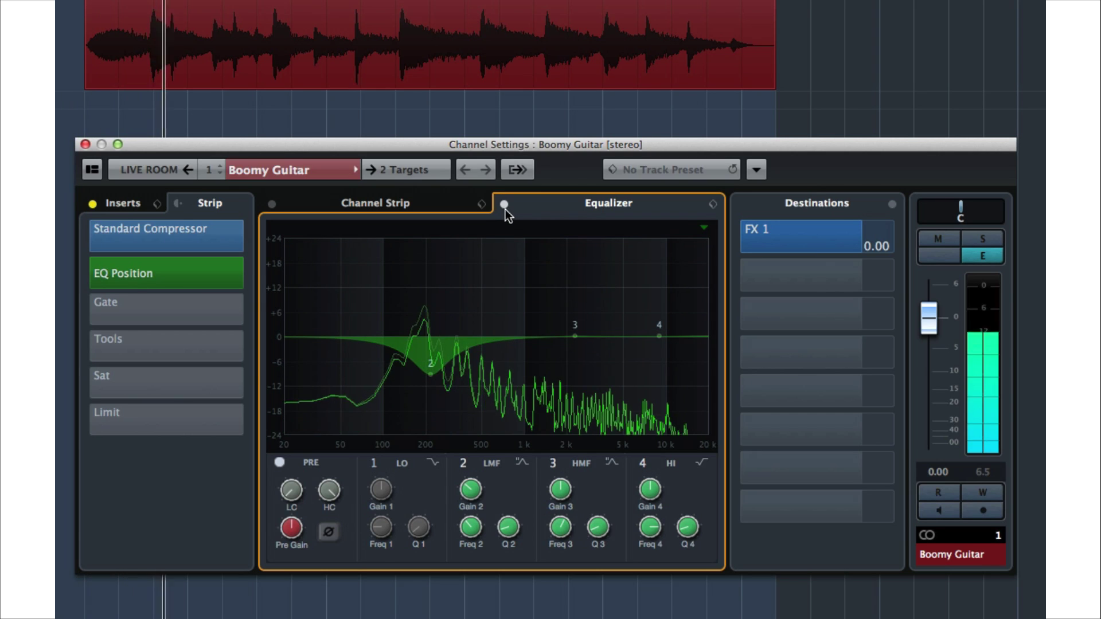
{"action": "left_click", "coordinate": [504, 205]}
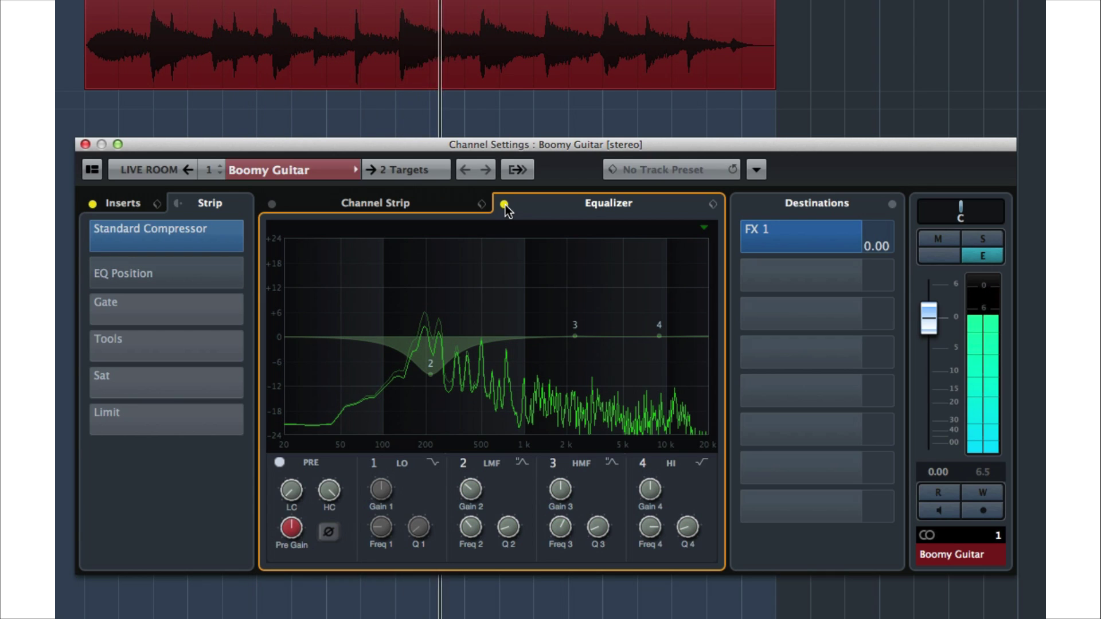
{"action": "left_click", "coordinate": [504, 205]}
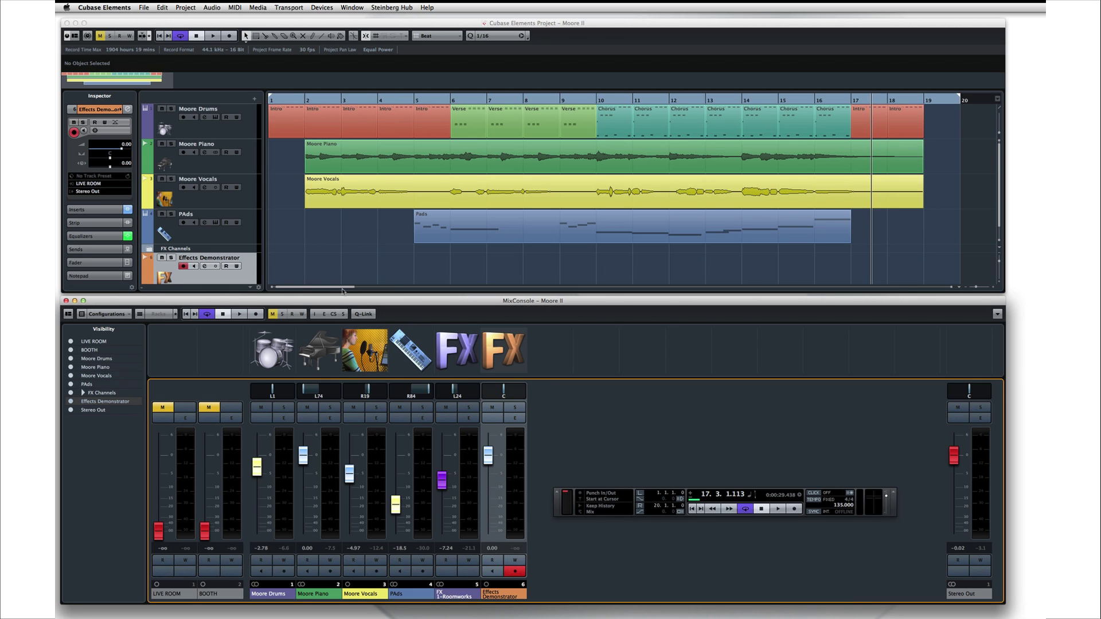
Open the channel settings of the Effects Demonstrator track in the Moore II project
{"action": "left_click", "coordinate": [205, 266]}
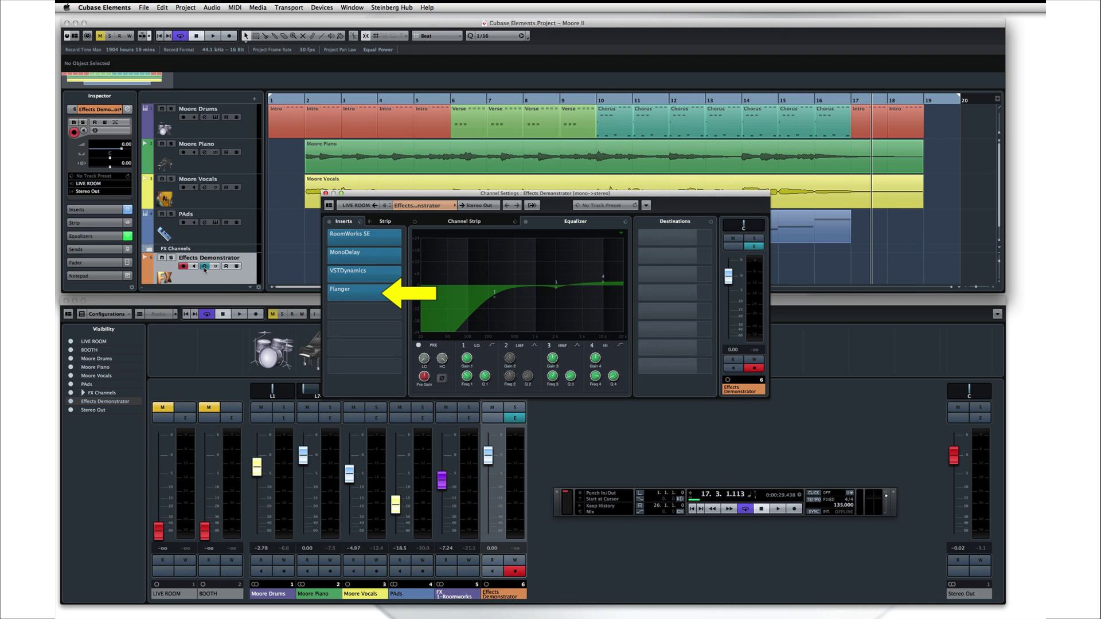
Close the Effects Demonstrator channel settings and open those of the Moore Drums track
{"action": "left_click", "coordinate": [325, 193]}
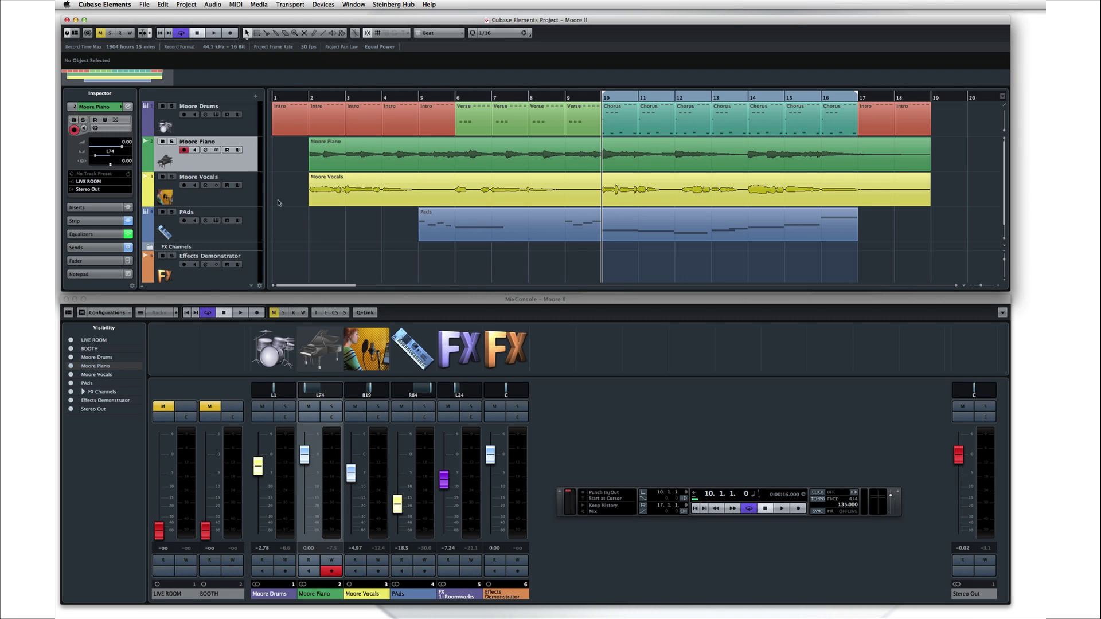
{"action": "left_click", "coordinate": [248, 128]}
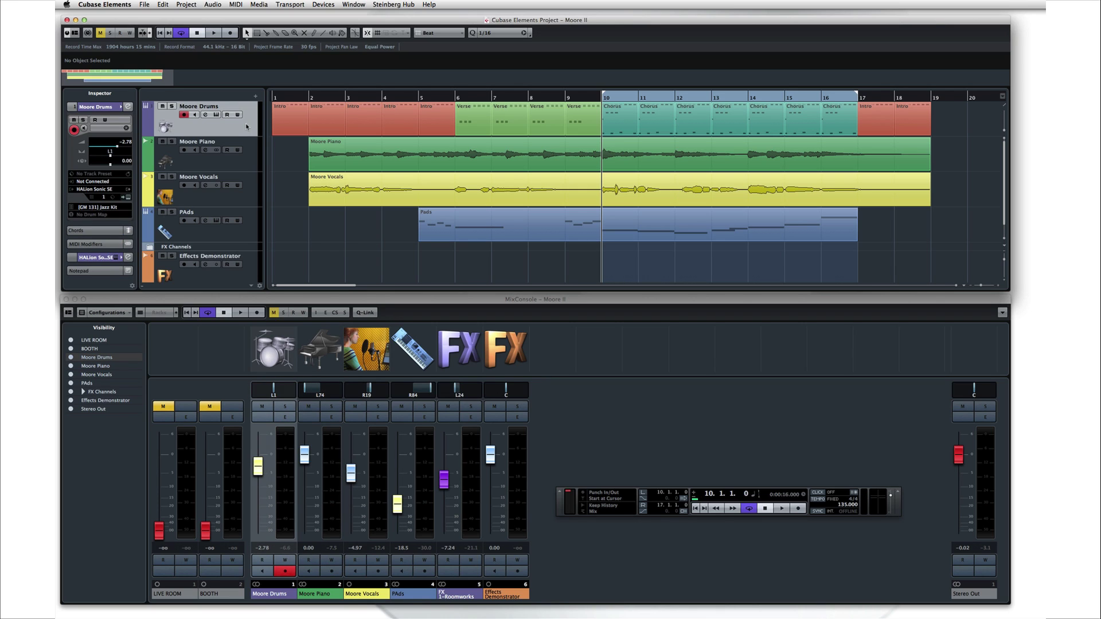
{"action": "left_click", "coordinate": [205, 115]}
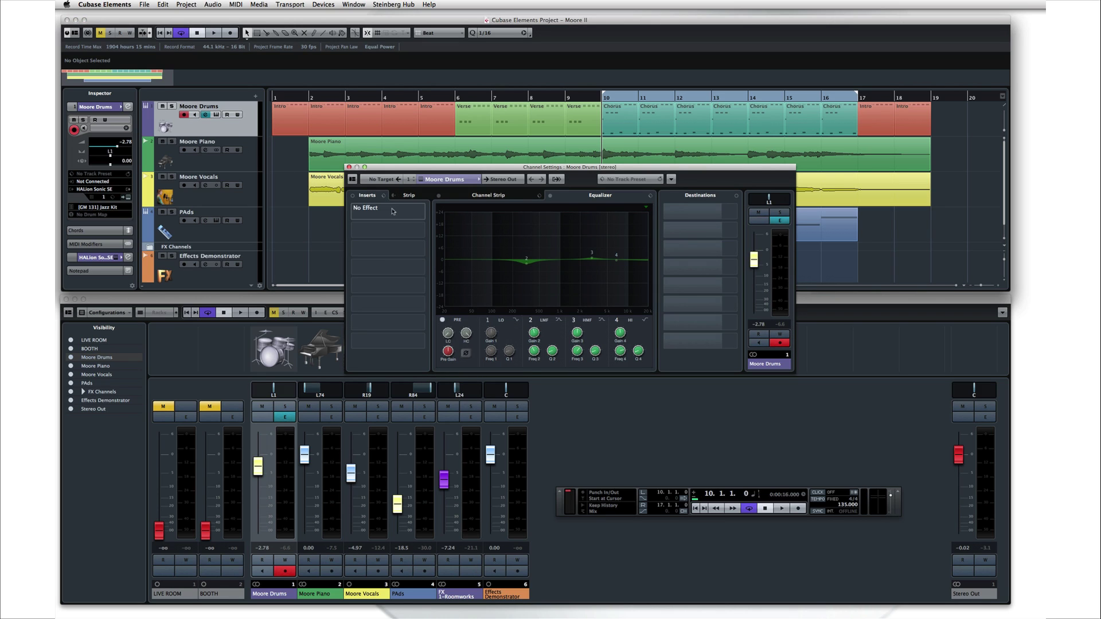
Look through the insert effects available for Moore Drums and display its channel strip with the Standard Compressor controls
{"action": "left_click", "coordinate": [425, 214]}
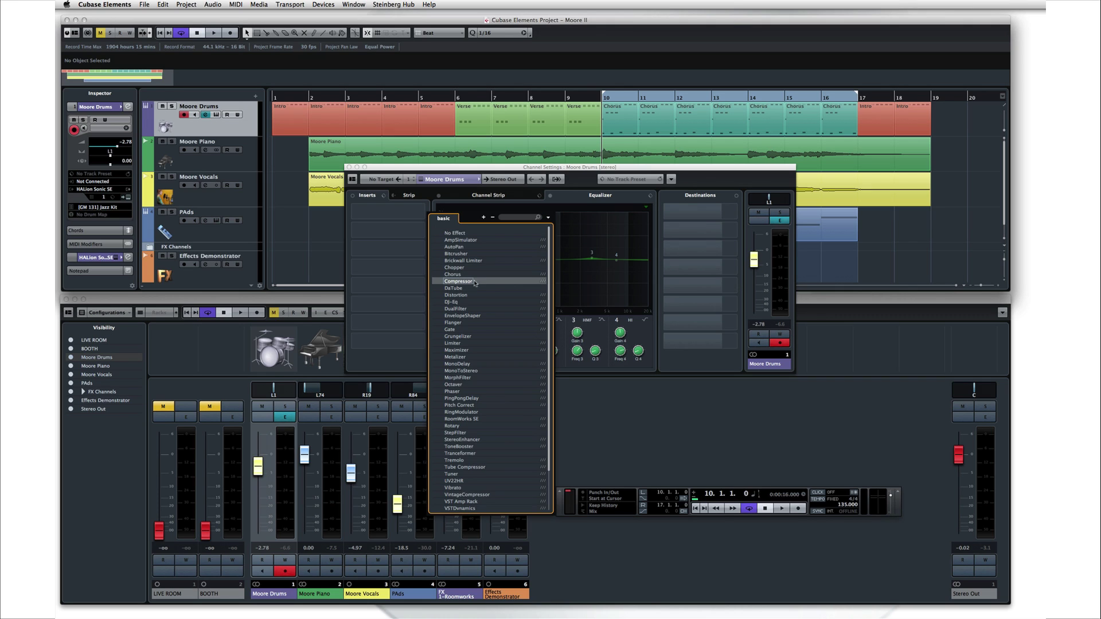
{"action": "left_click", "coordinate": [423, 198]}
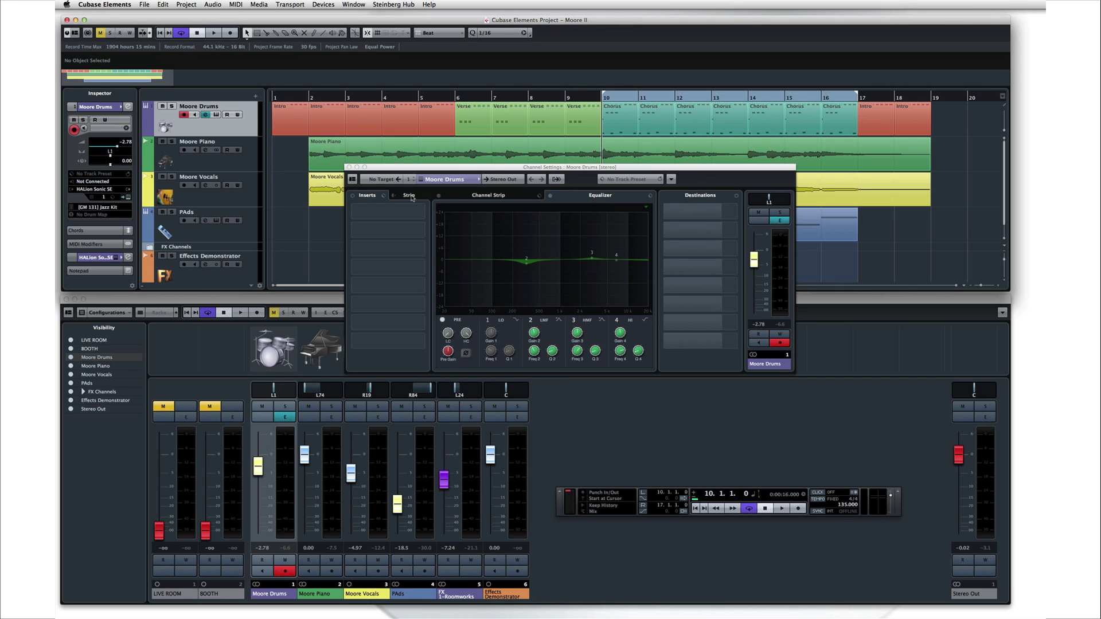
{"action": "left_click", "coordinate": [410, 196]}
{"action": "mouse_move", "coordinate": [393, 215]}
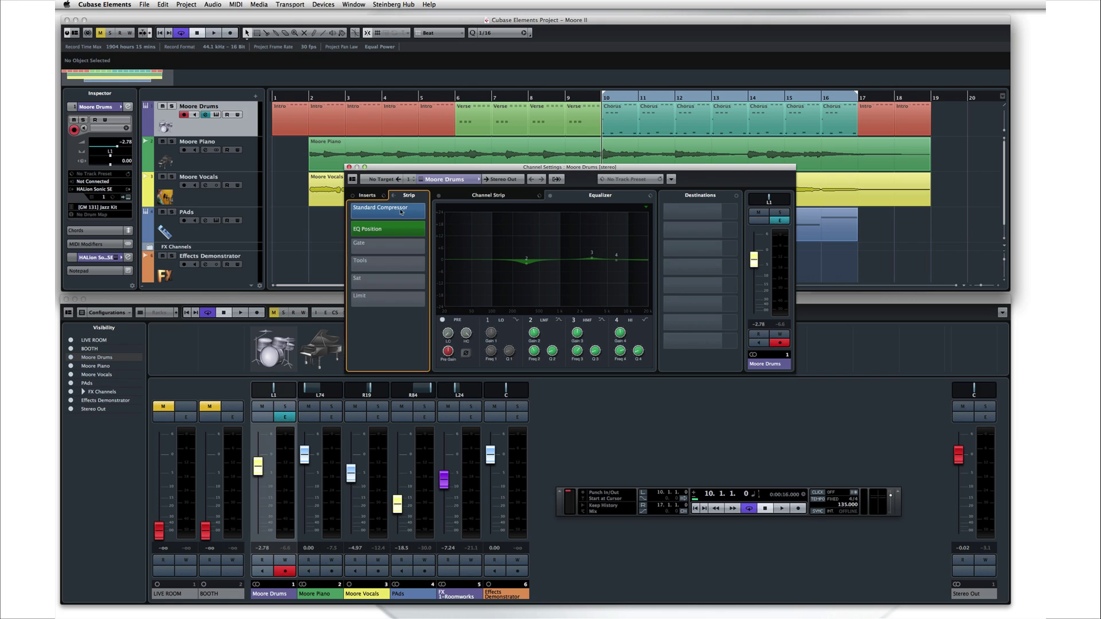
{"action": "left_click", "coordinate": [476, 196]}
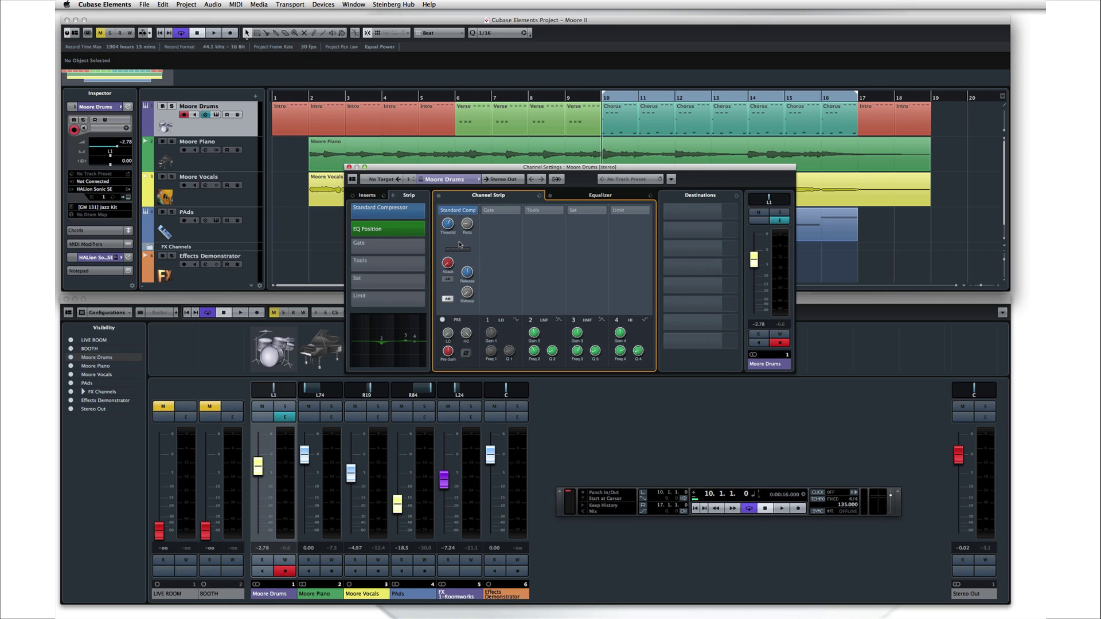
{"action": "mouse_move", "coordinate": [450, 231]}
{"action": "mouse_move", "coordinate": [447, 263]}
Solo Moore Drums and adjust the Standard Compressor's threshold, attack and ratio by ear while the chorus section plays
{"action": "left_click", "coordinate": [215, 33]}
{"action": "left_click", "coordinate": [171, 107]}
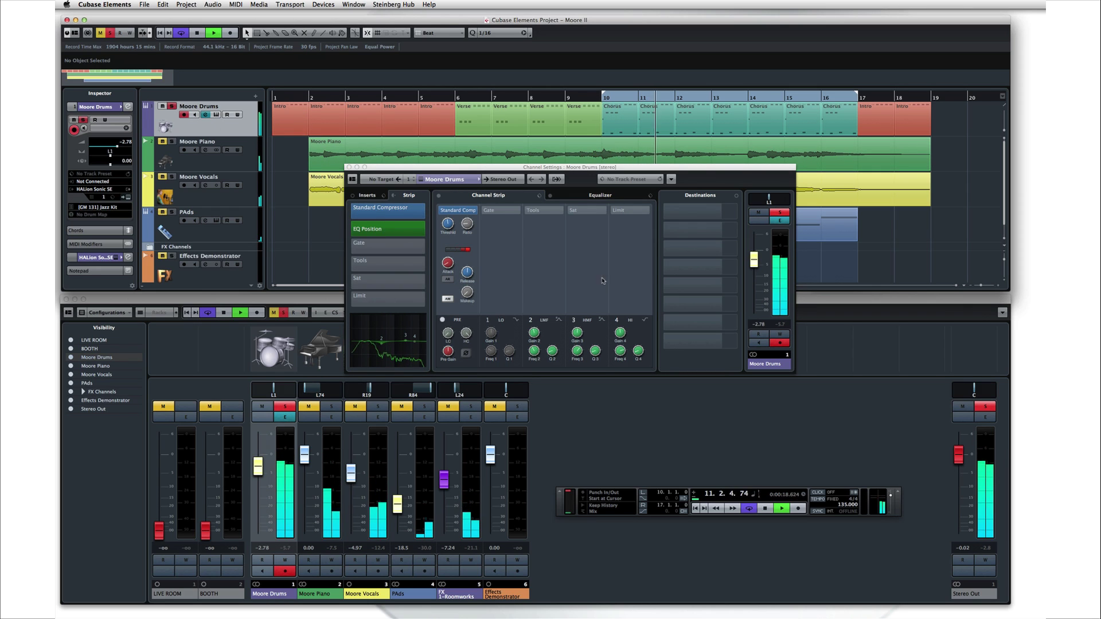
{"action": "left_click_drag", "start_coordinate": [448, 224], "coordinate": [445, 250]}
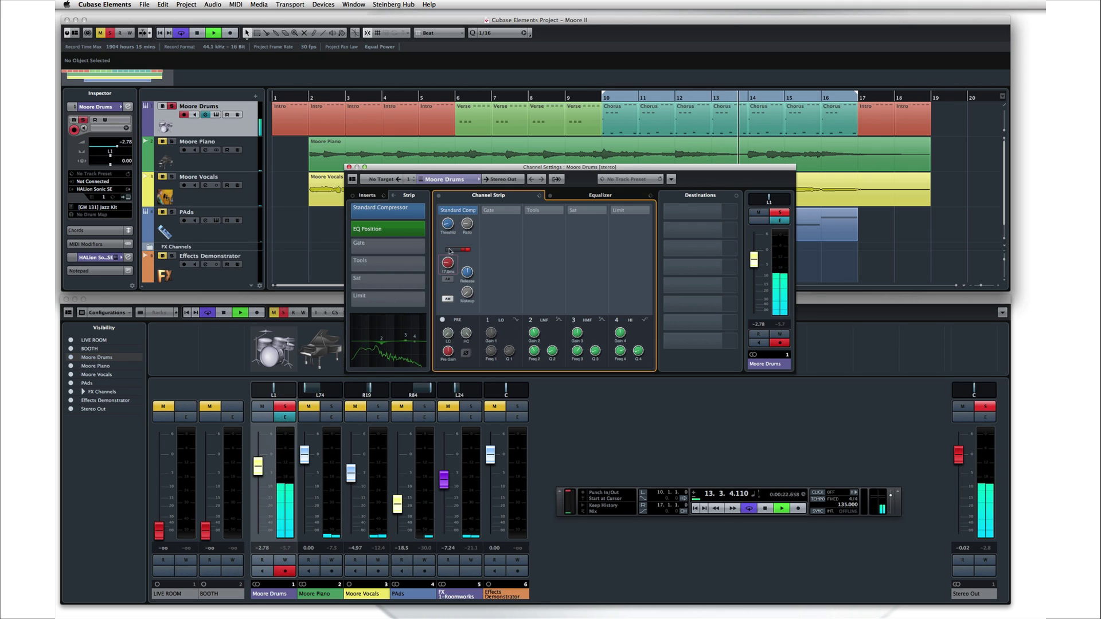
{"action": "left_click_drag", "start_coordinate": [455, 227], "coordinate": [447, 207]}
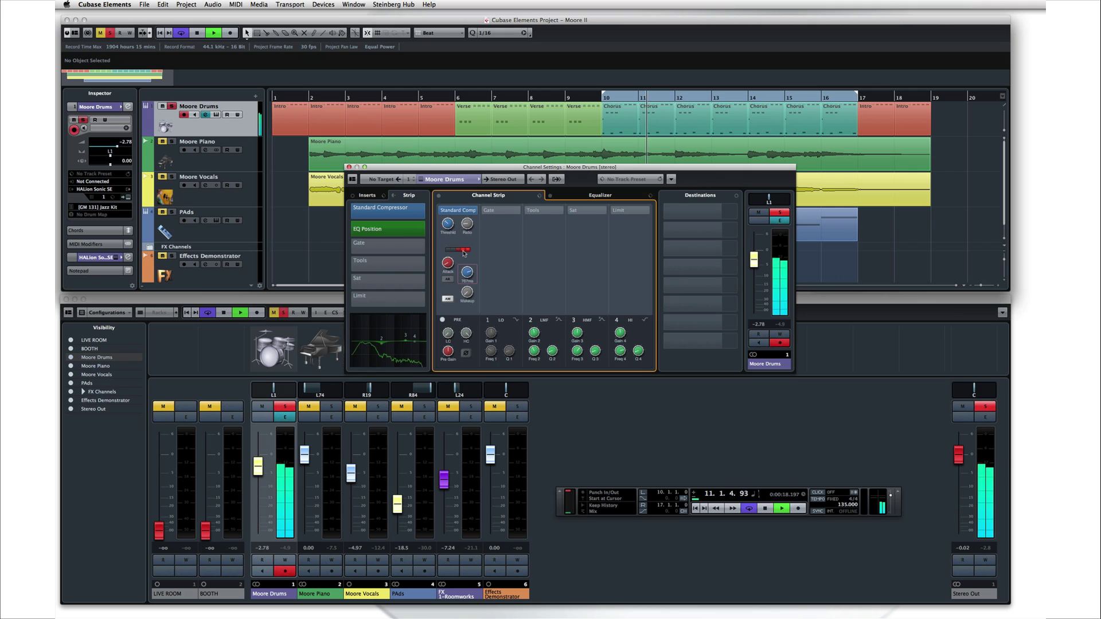
{"action": "mouse_move", "coordinate": [444, 225]}
{"action": "left_click_drag", "start_coordinate": [444, 225], "coordinate": [444, 206]}
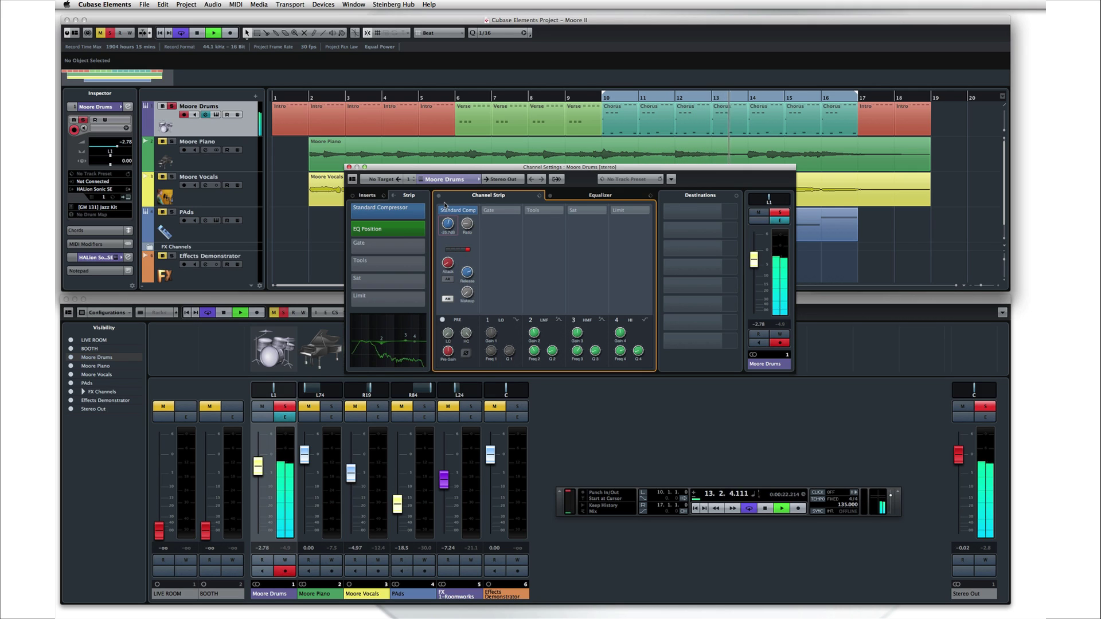
{"action": "mouse_move", "coordinate": [467, 225]}
{"action": "left_mouse_down"}
{"action": "mouse_move", "coordinate": [472, 199]}
{"action": "mouse_move", "coordinate": [445, 232]}
{"action": "mouse_move", "coordinate": [443, 258]}
{"action": "mouse_move", "coordinate": [453, 234]}
{"action": "left_mouse_up"}
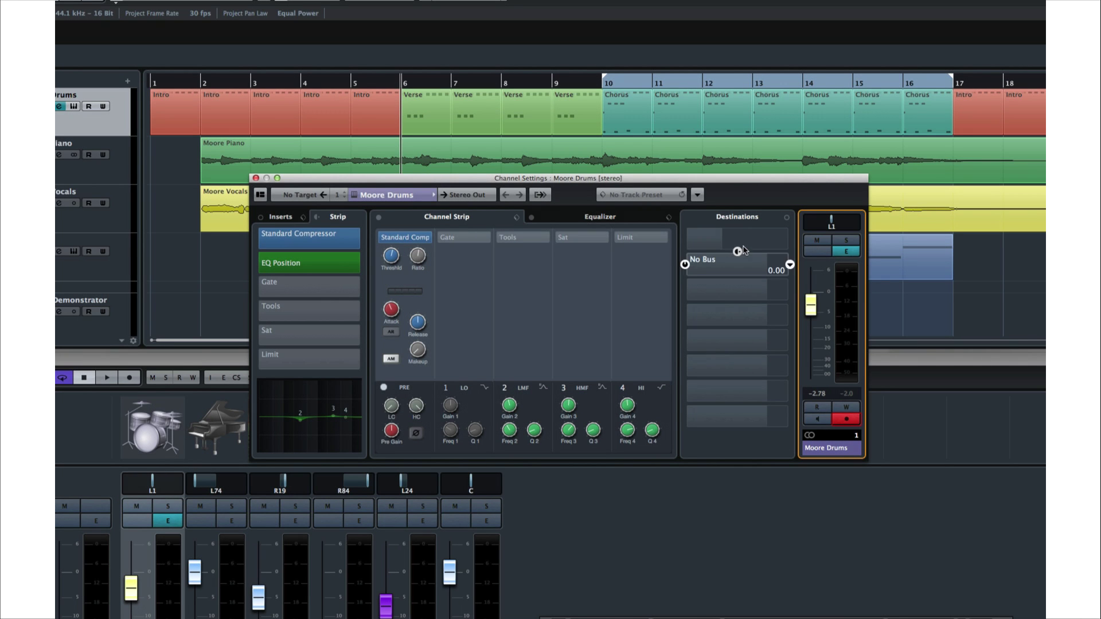
Route the first send of Moore Drums to FX 1-Roomworks SE, activate it and lower its level to -39.7
{"action": "left_click", "coordinate": [788, 241]}
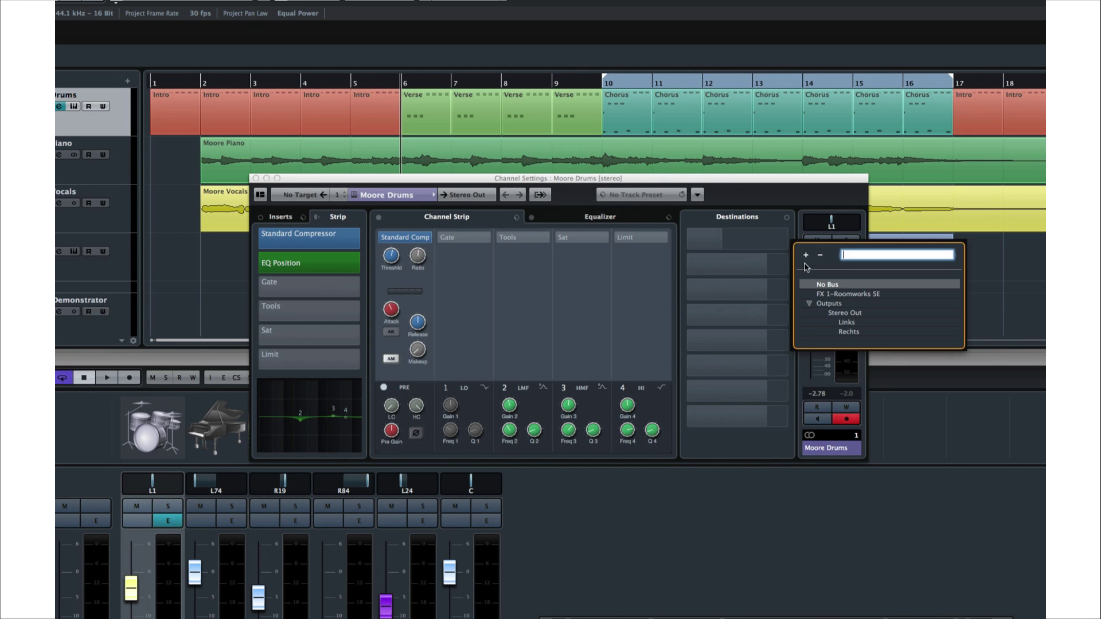
{"action": "left_click", "coordinate": [848, 295]}
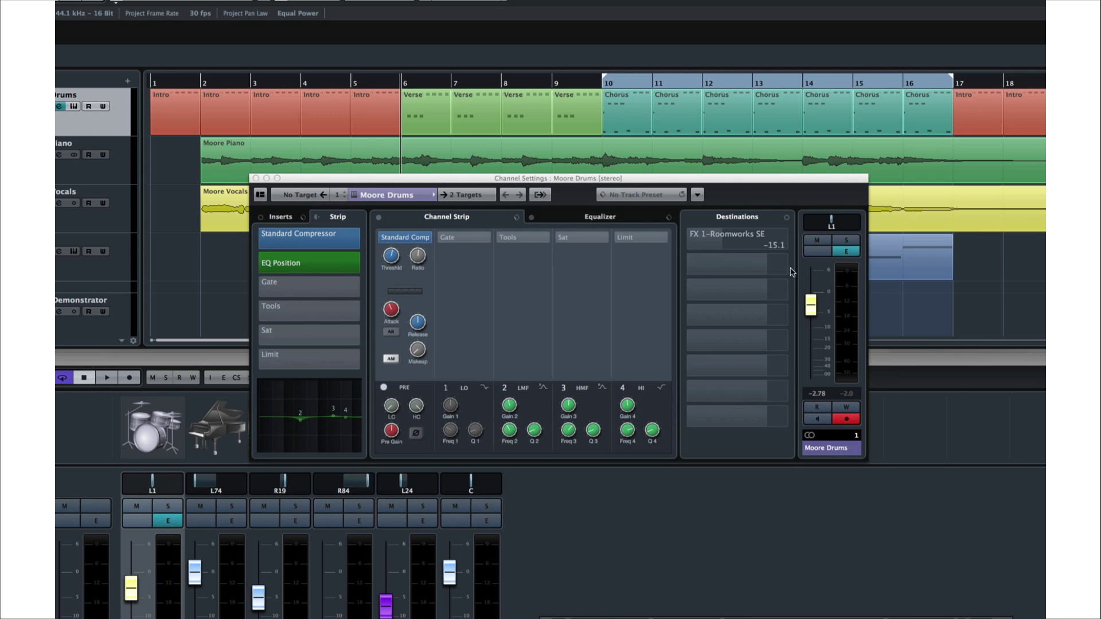
{"action": "left_click", "coordinate": [687, 241]}
{"action": "left_click_drag", "start_coordinate": [686, 240], "coordinate": [682, 244]}
Solo Moore Drums and extend the loop range so that it starts at bar 6
{"action": "left_click", "coordinate": [845, 241]}
{"action": "mouse_move", "coordinate": [782, 246]}
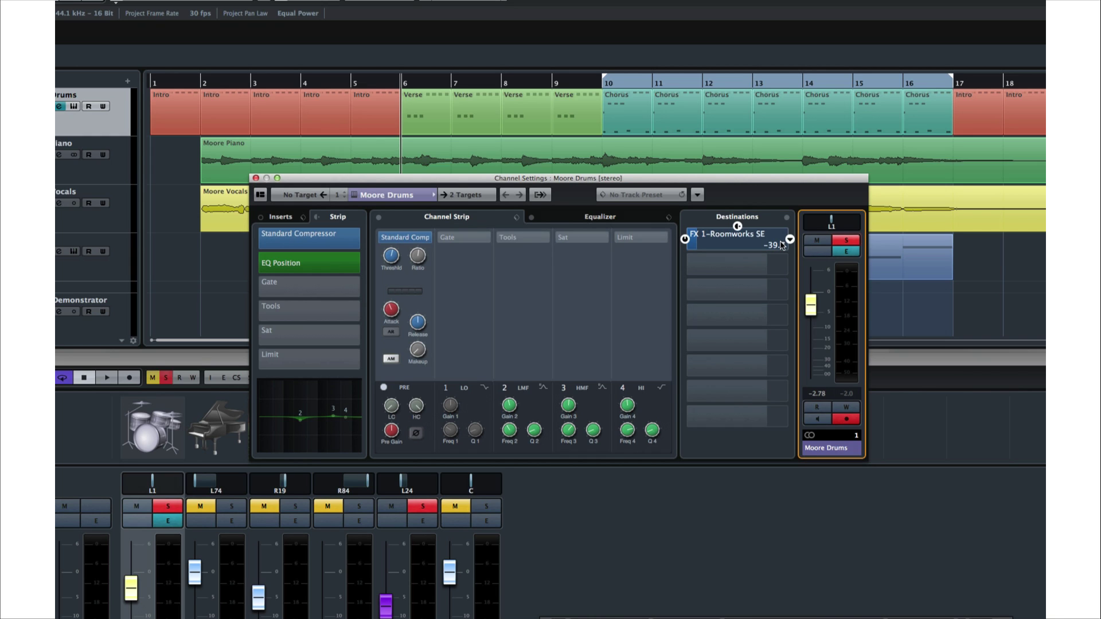
{"action": "left_click_drag", "start_coordinate": [605, 78], "coordinate": [336, 85]}
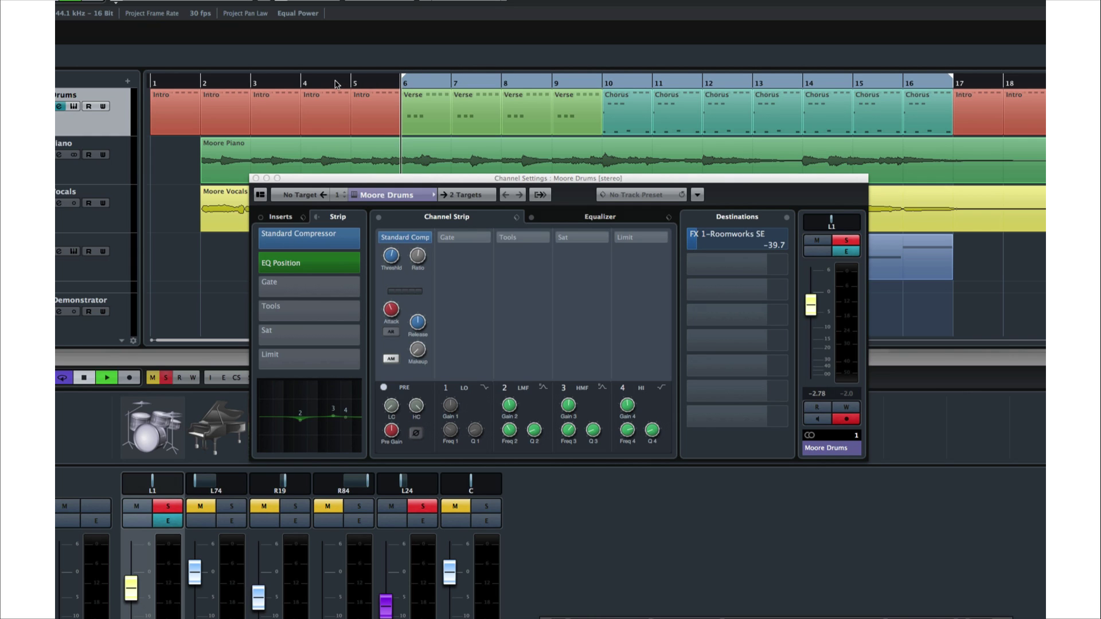
Raise the Moore Drums send to FX 1-Roomworks SE to -11.9 during playback and turn off the channel's solo
{"action": "key", "text": "space"}
{"action": "mouse_move", "coordinate": [697, 246]}
{"action": "left_click_drag", "start_coordinate": [698, 245], "coordinate": [737, 247]}
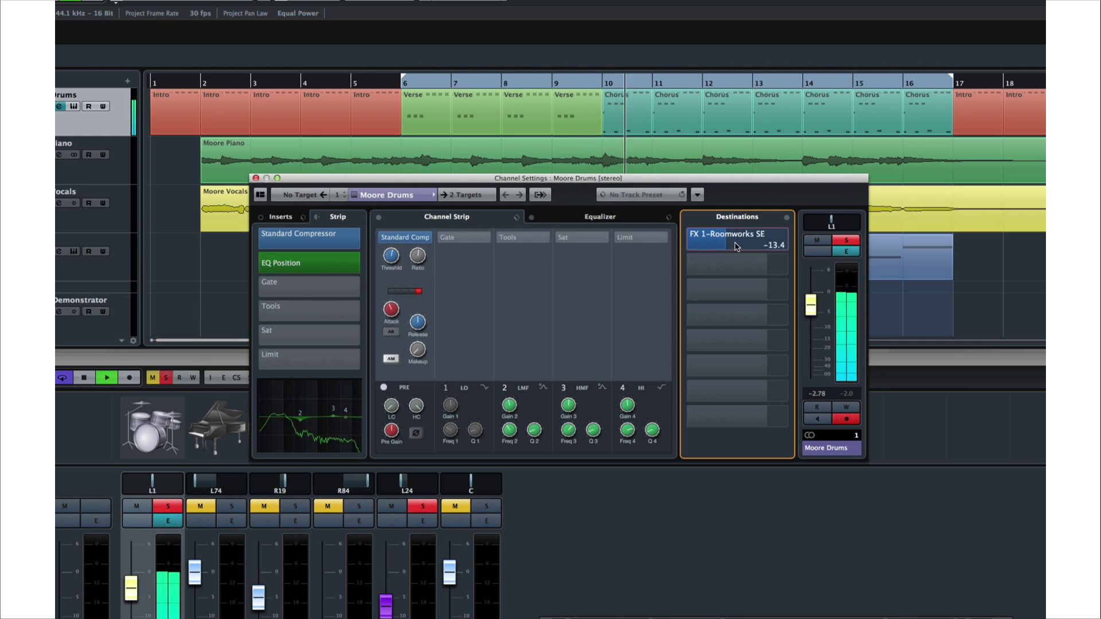
{"action": "double_click", "coordinate": [738, 248]}
{"action": "mouse_move", "coordinate": [740, 251]}
{"action": "left_mouse_down"}
{"action": "mouse_move", "coordinate": [750, 246]}
{"action": "mouse_move", "coordinate": [729, 245]}
{"action": "left_mouse_up"}
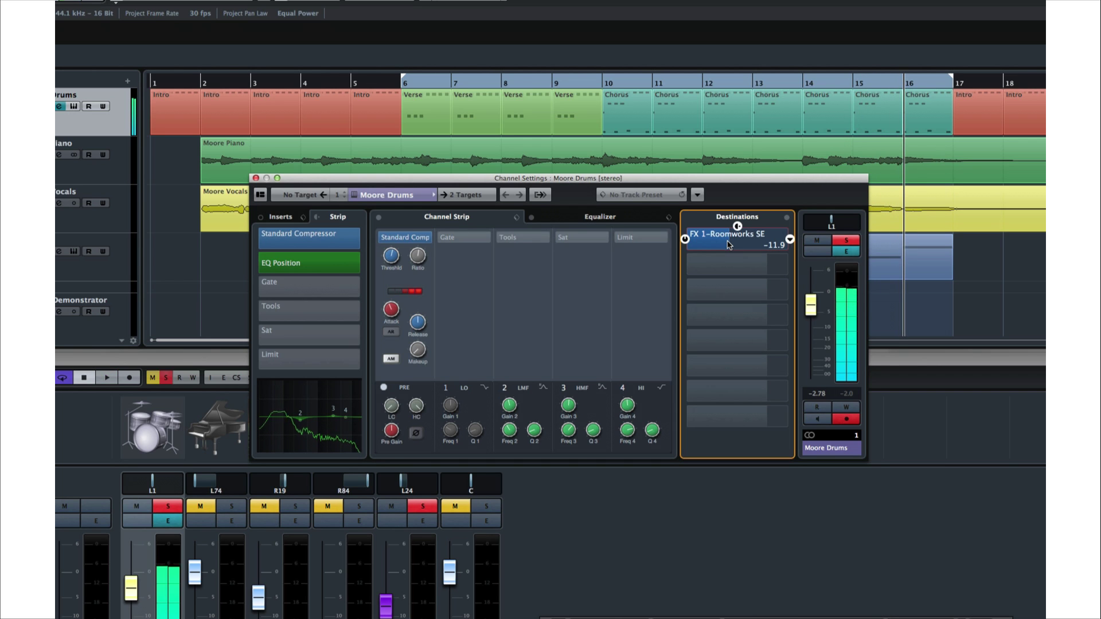
{"action": "left_click", "coordinate": [853, 243]}
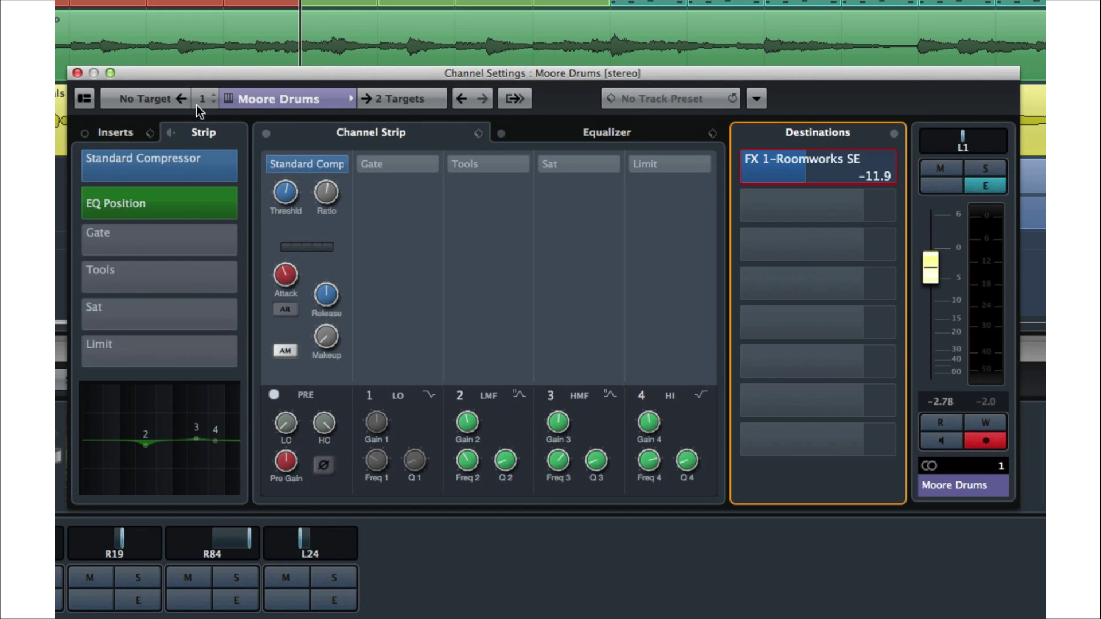
{"action": "left_click", "coordinate": [214, 102]}
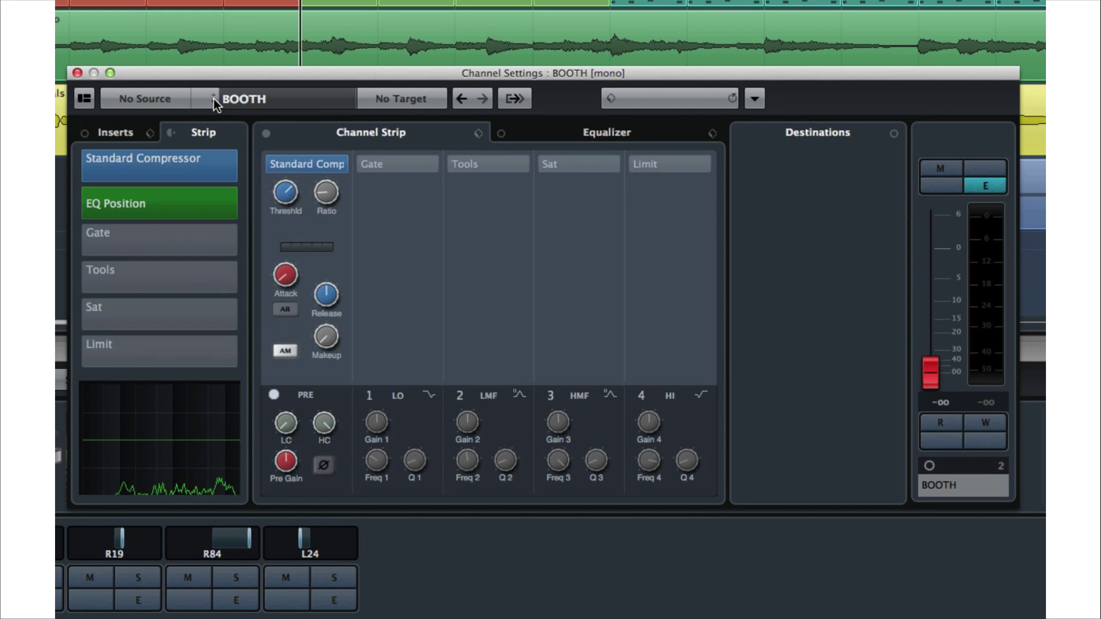
{"action": "left_click", "coordinate": [213, 97]}
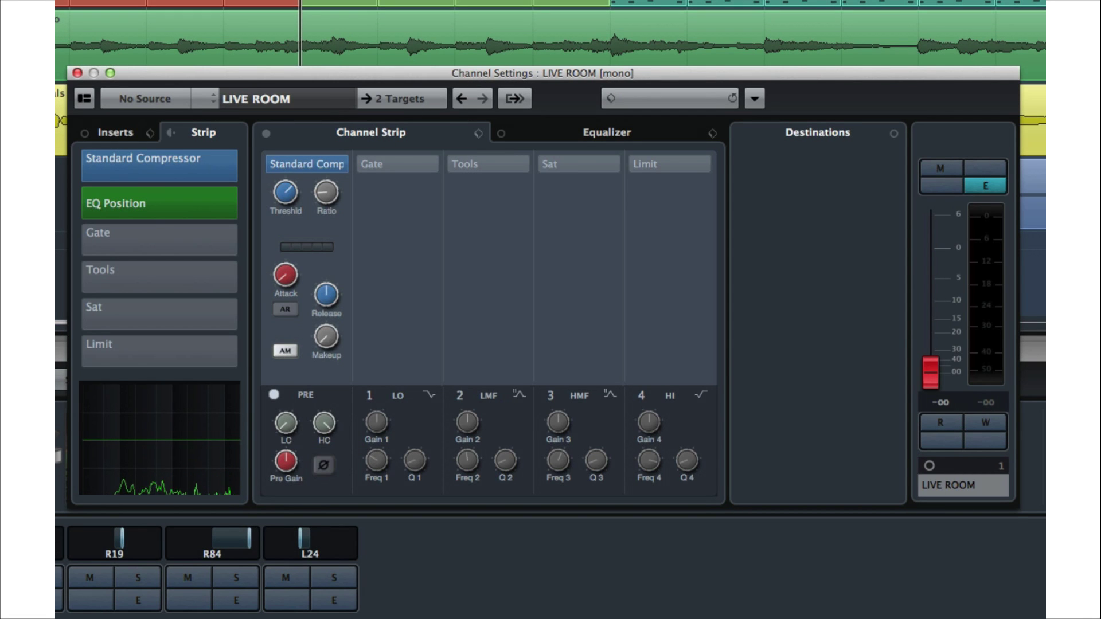
{"action": "left_click", "coordinate": [62, 60]}
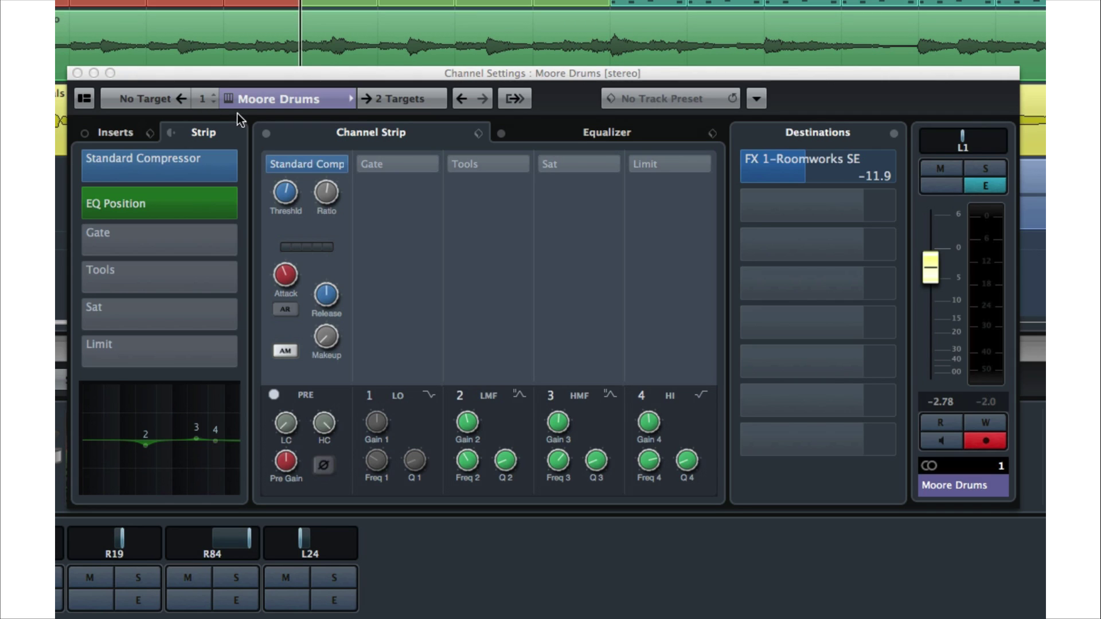
Switch to the Moore Piano channel and add an active send to FX 1-Roomworks SE at -10.0
{"action": "left_click", "coordinate": [214, 99]}
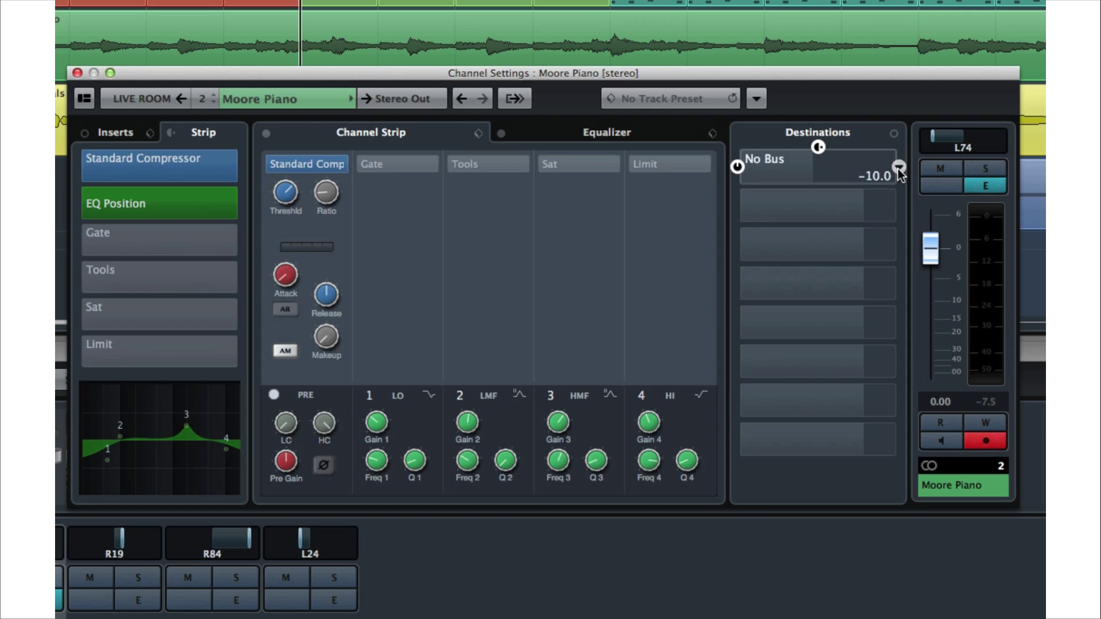
{"action": "left_click", "coordinate": [894, 166]}
{"action": "left_click", "coordinate": [944, 250]}
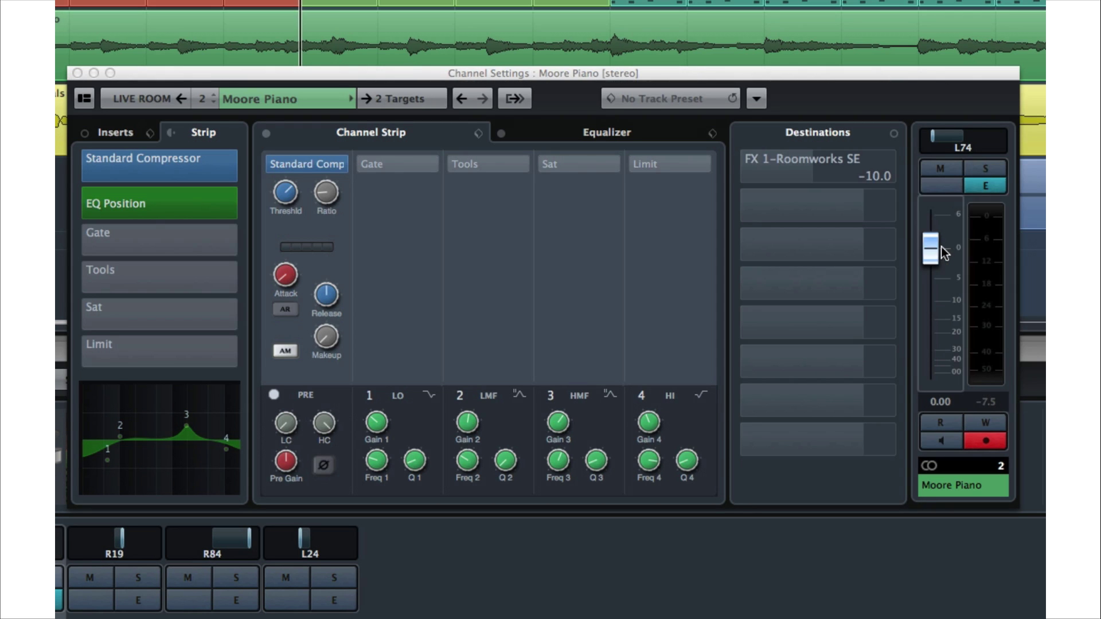
{"action": "left_click", "coordinate": [737, 167]}
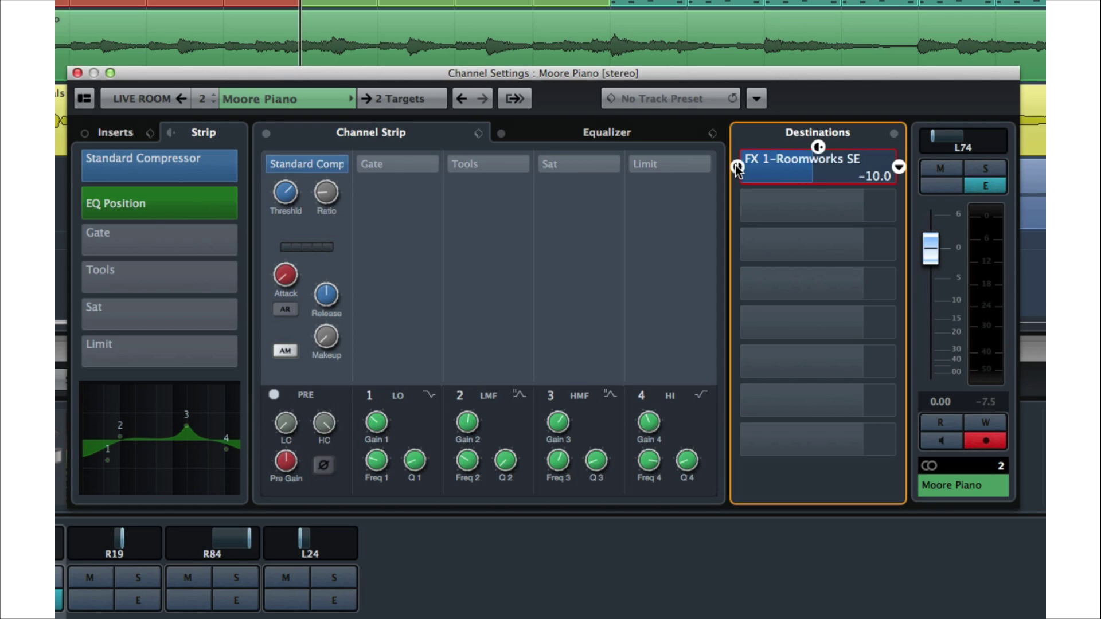
Switch to the Moore Vocals channel and add an active send to FX 1-Roomworks SE at -4.05
{"action": "left_click", "coordinate": [214, 102]}
{"action": "mouse_move", "coordinate": [901, 171]}
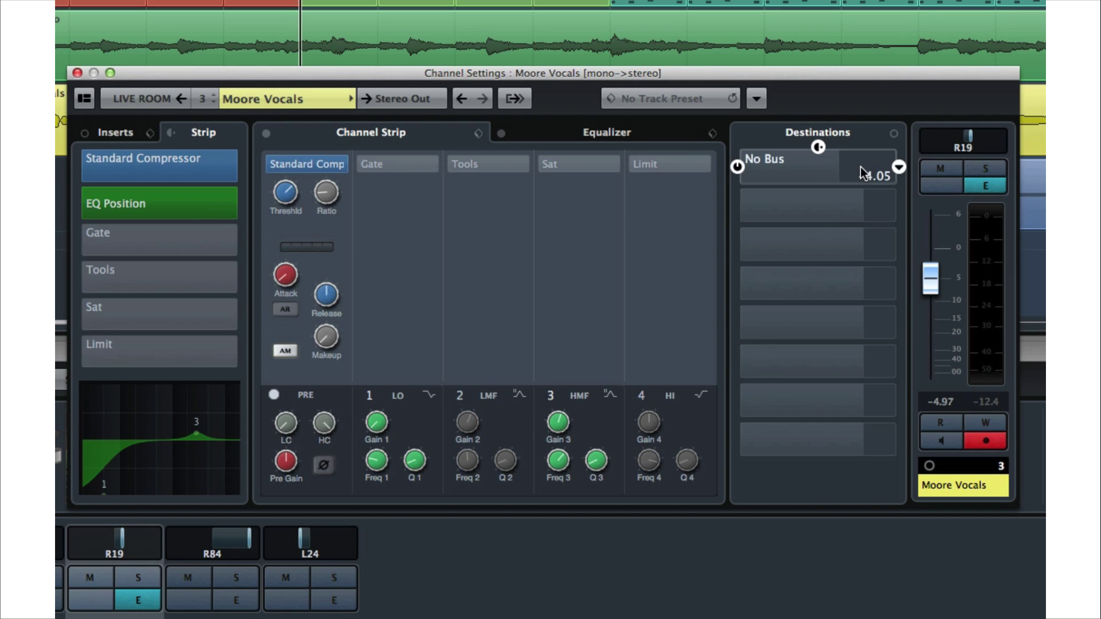
{"action": "left_click", "coordinate": [899, 168]}
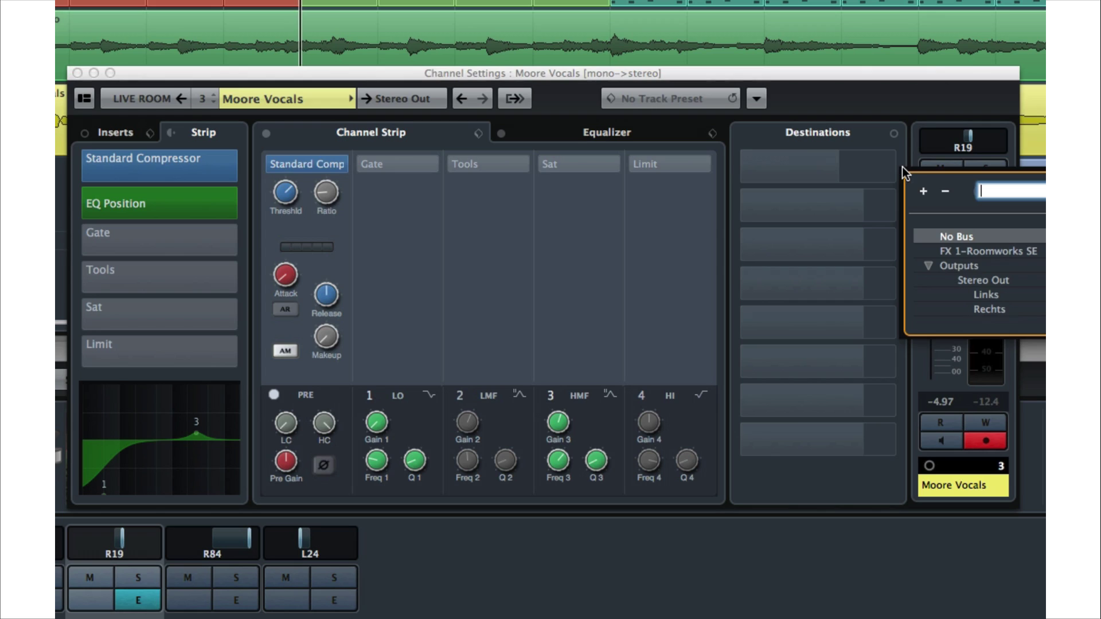
{"action": "left_click", "coordinate": [954, 253]}
{"action": "left_click", "coordinate": [756, 165]}
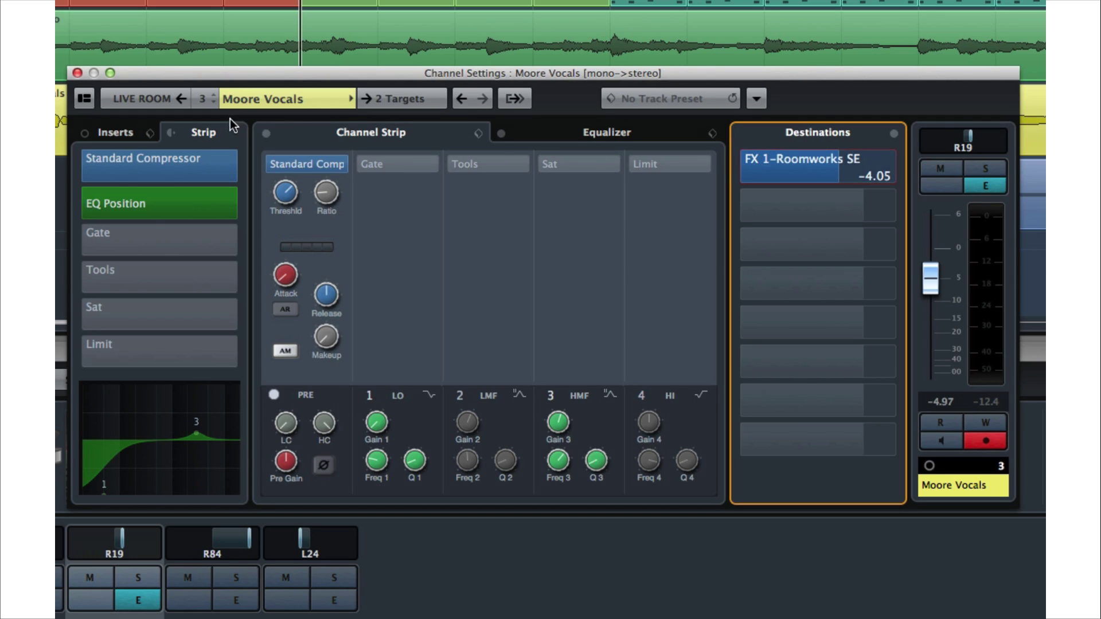
Switch to the PAds channel and route its first send to FX 1-Roomworks SE
{"action": "left_click", "coordinate": [213, 103]}
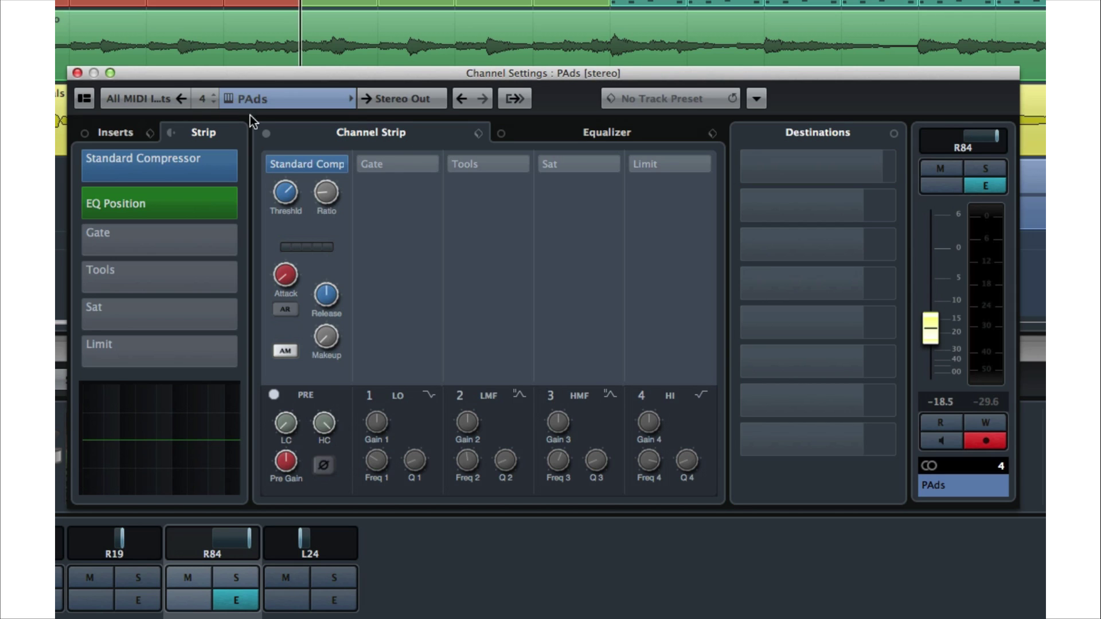
{"action": "left_click", "coordinate": [895, 168]}
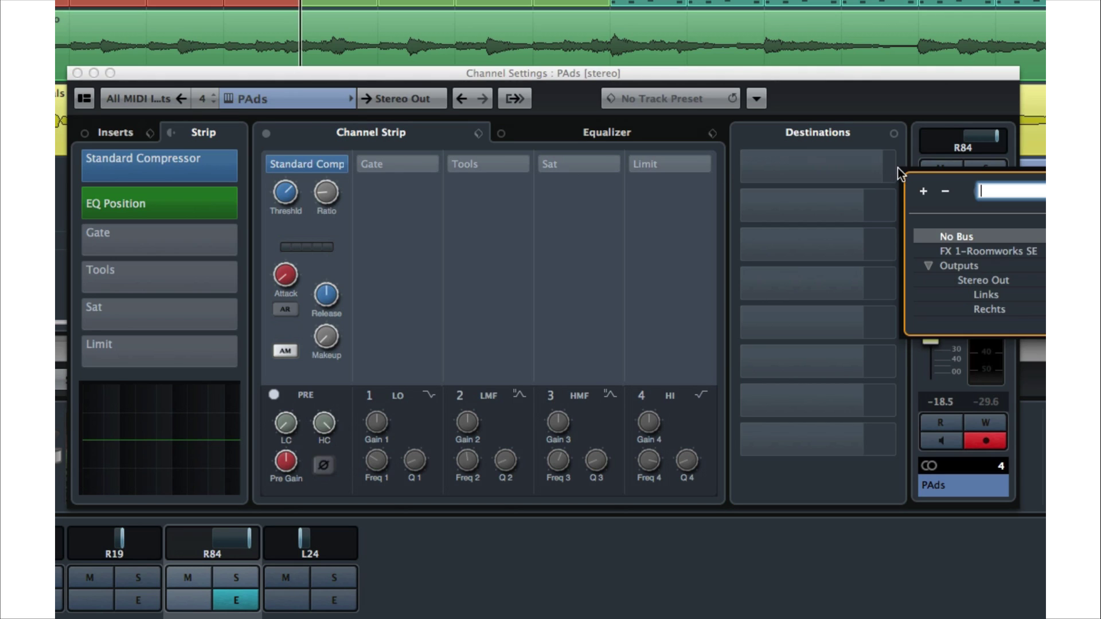
{"action": "left_click", "coordinate": [938, 247]}
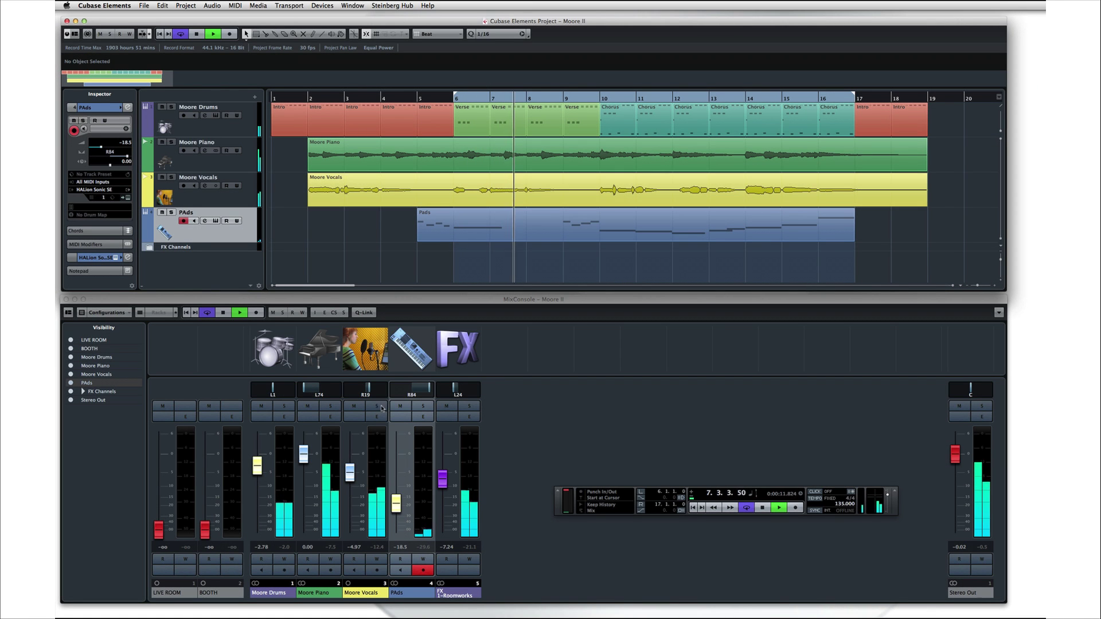
Raise the FX 1-Roomworks channel fader to -3.27 during playback, and turn off looping before stopping the song
{"action": "left_click_drag", "start_coordinate": [437, 475], "coordinate": [444, 469]}
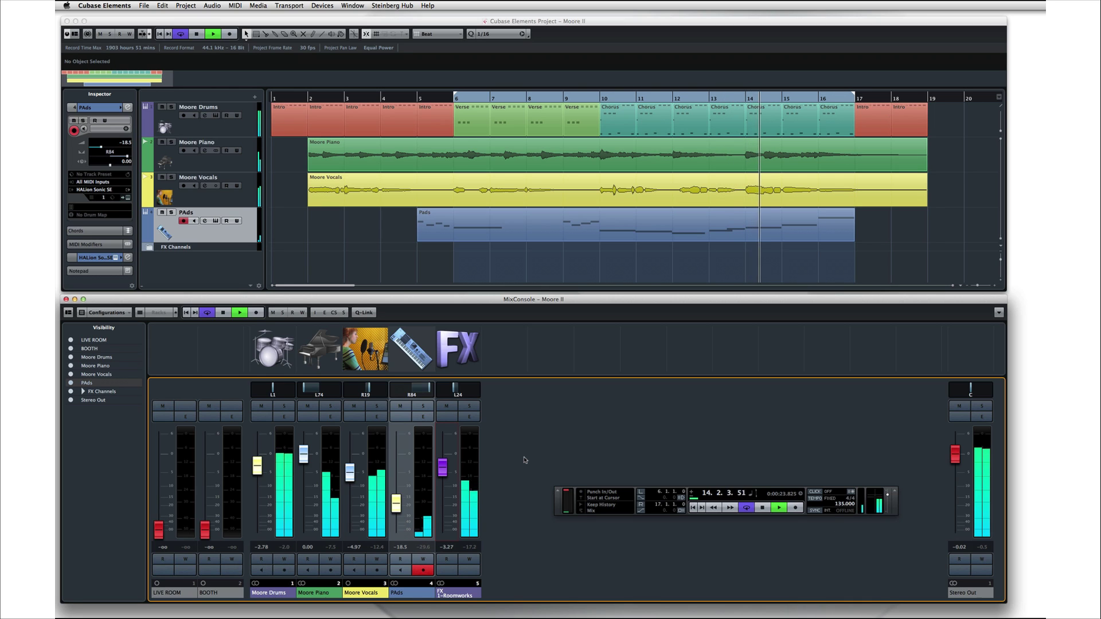
{"action": "key", "text": "KP_Divide"}
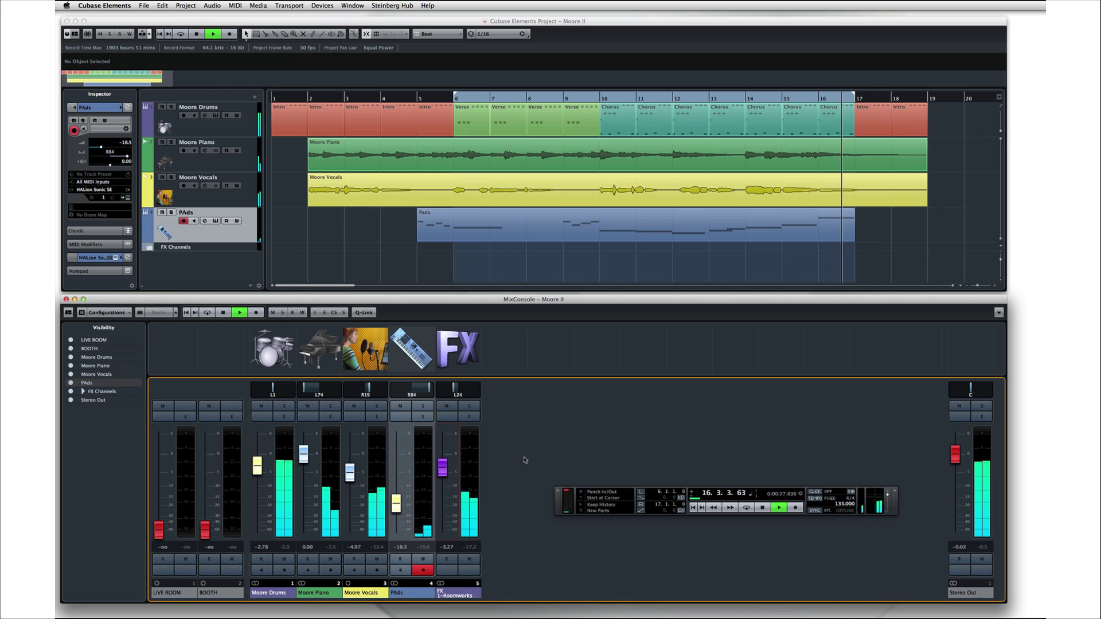
{"action": "key", "text": "space"}
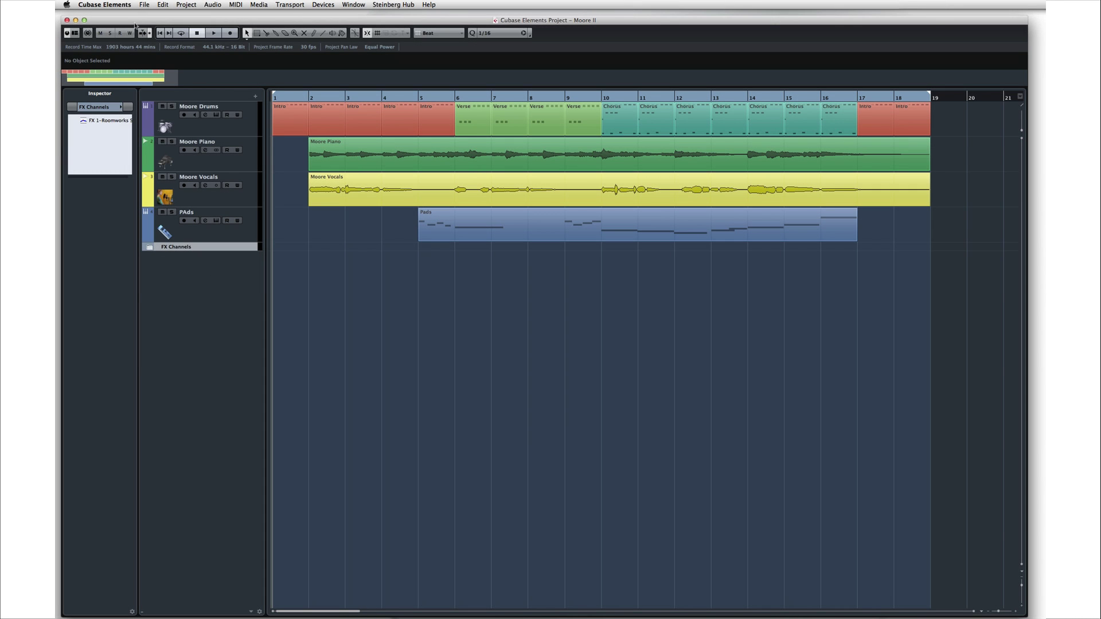
Open the audio mixdown export for the Stereo Out channel, and bring up and cancel the choice of its save location
{"action": "left_click", "coordinate": [144, 4]}
{"action": "mouse_move", "coordinate": [140, 122]}
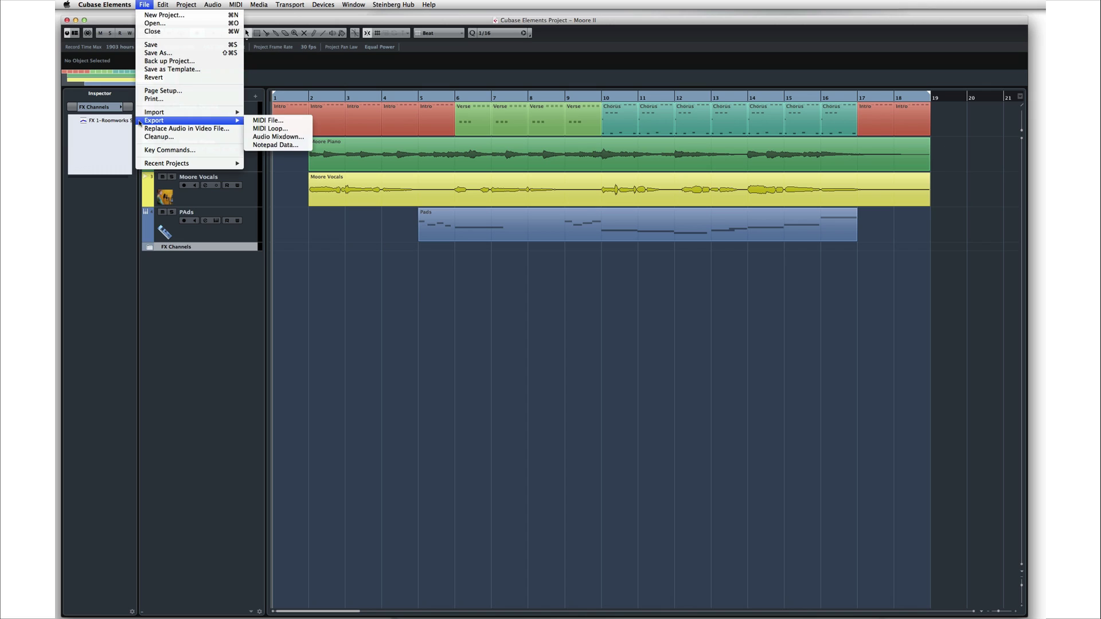
{"action": "left_click", "coordinate": [300, 137]}
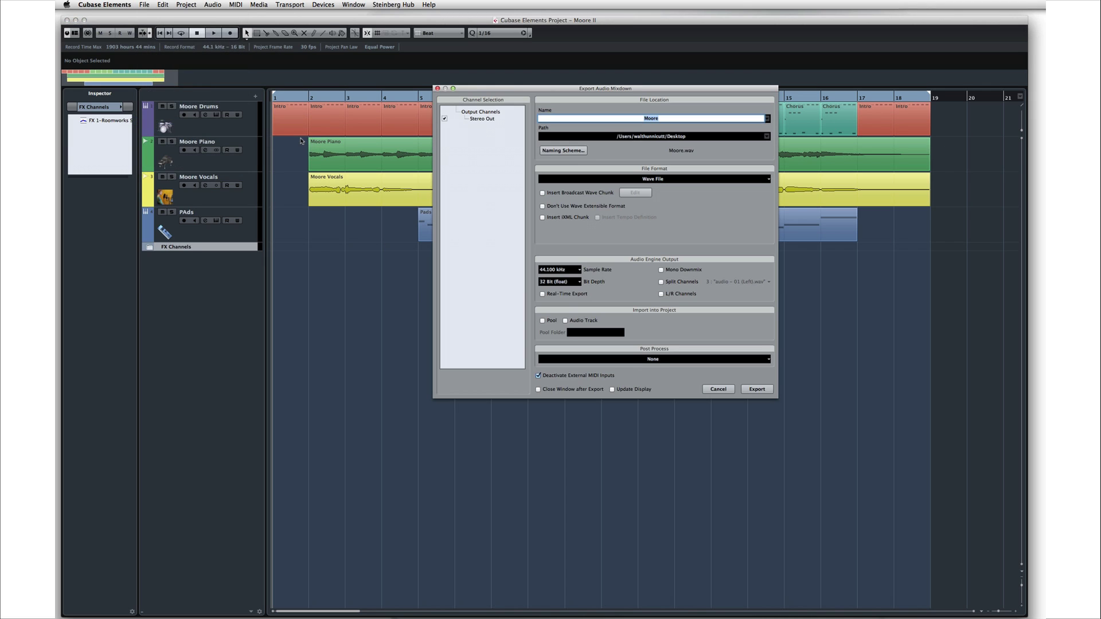
{"action": "left_click", "coordinate": [718, 178]}
{"action": "left_click", "coordinate": [718, 178]}
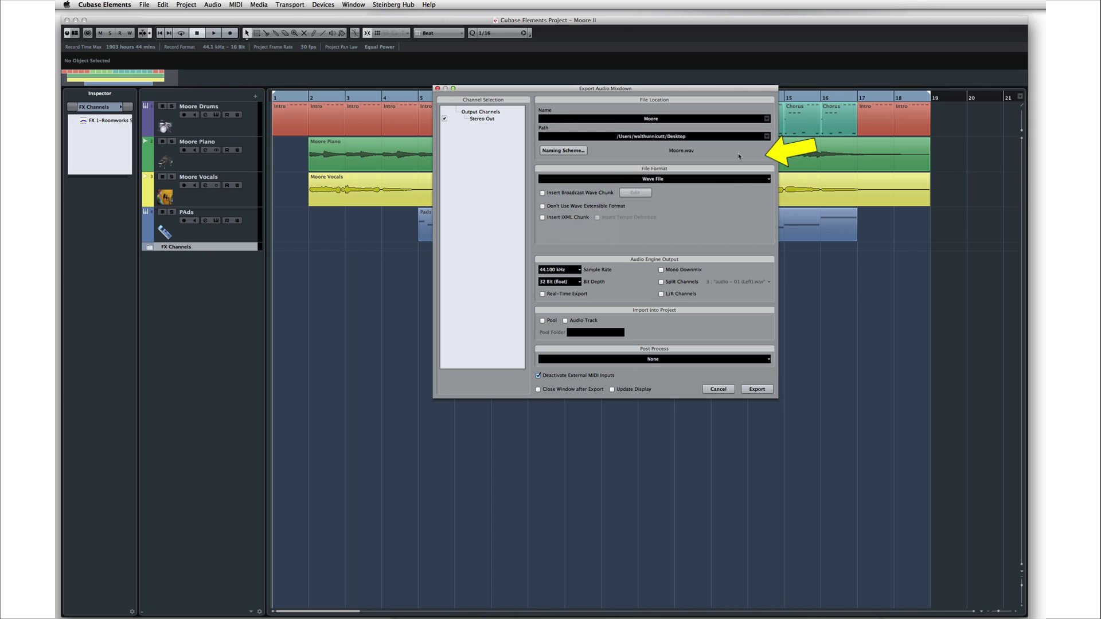
{"action": "left_click", "coordinate": [748, 137]}
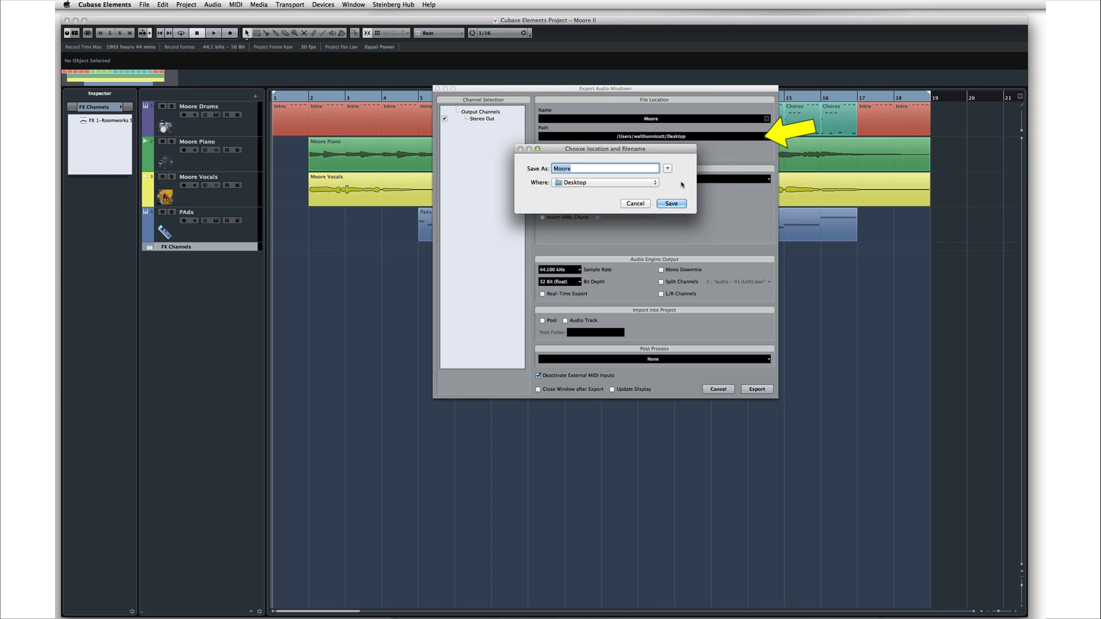
{"action": "left_click", "coordinate": [635, 204]}
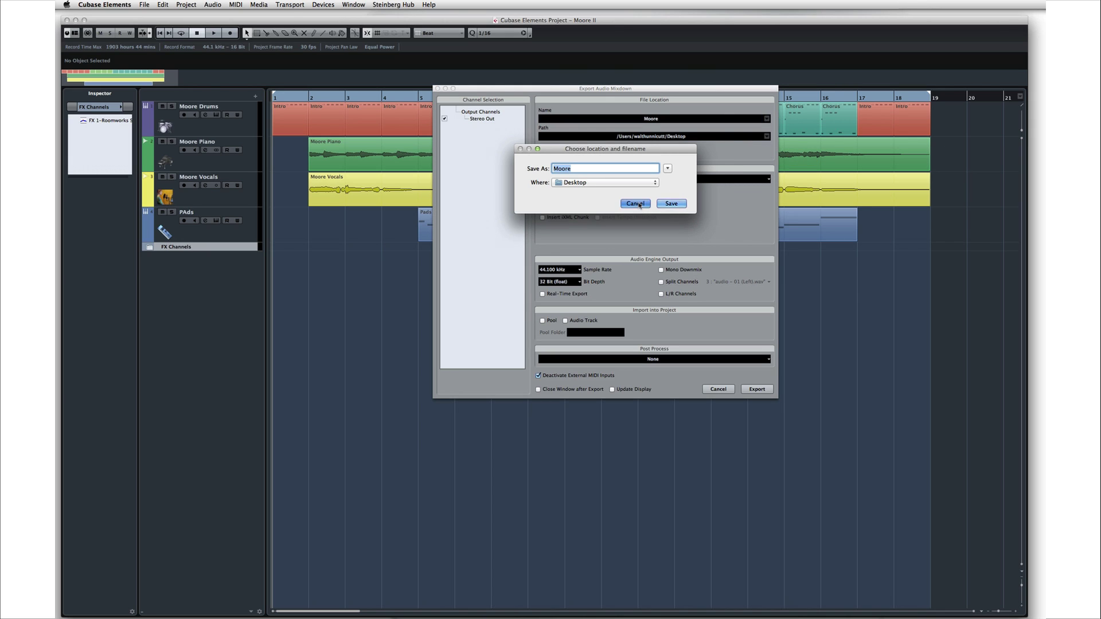
Set the mixdown's file format to MPEG 1 Layer 3 File with Insert ID3 Tag on, and review and accept the ID3 tag details
{"action": "left_click", "coordinate": [757, 180]}
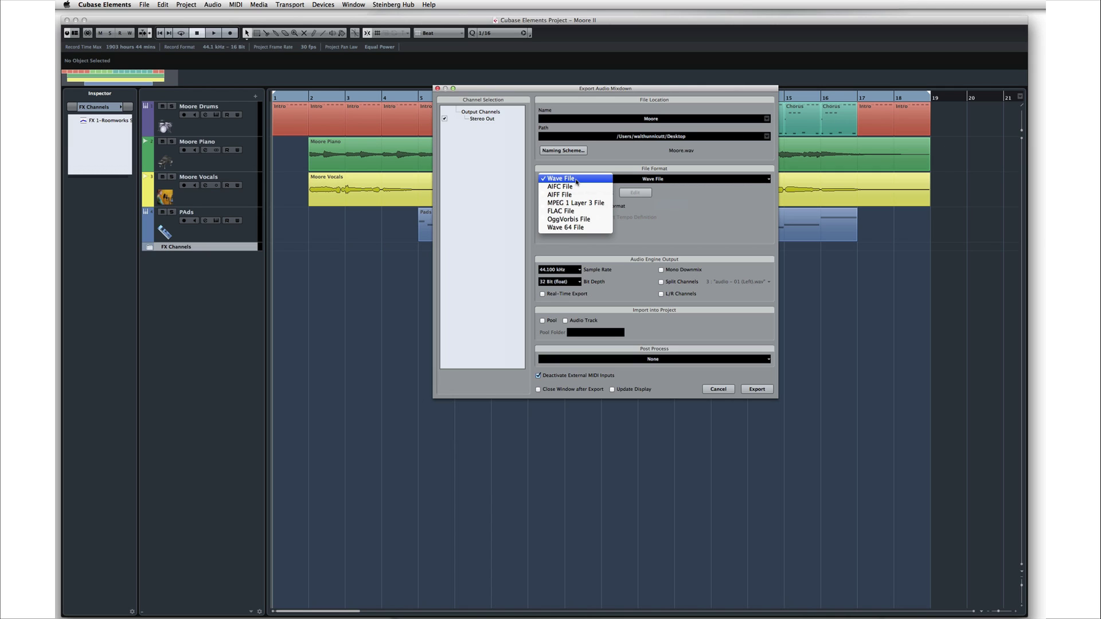
{"action": "left_click", "coordinate": [609, 207]}
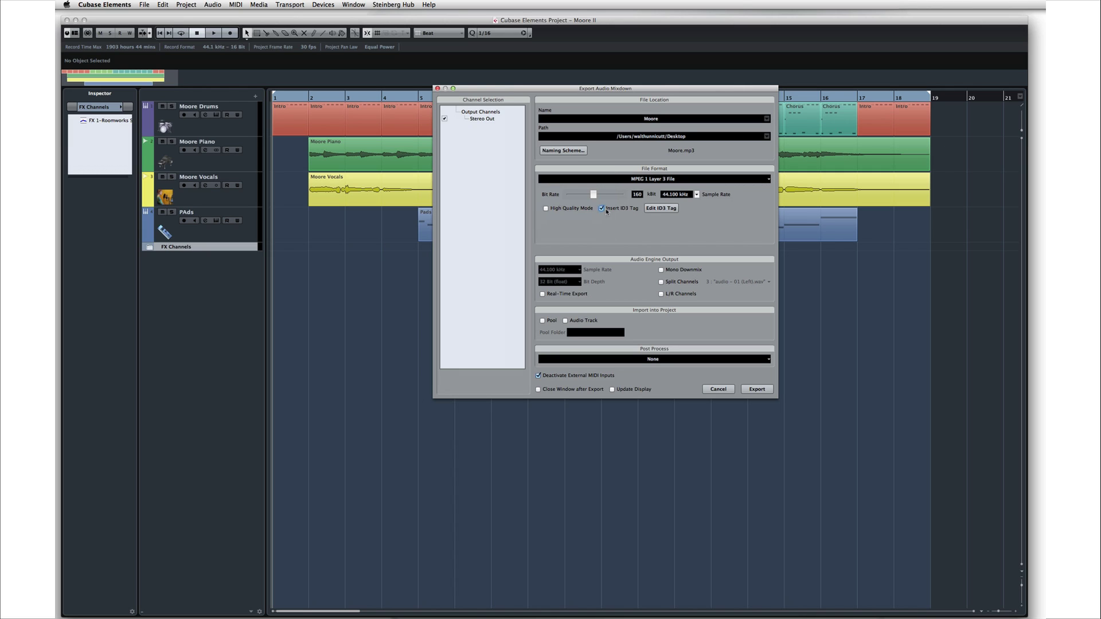
{"action": "left_click", "coordinate": [658, 210]}
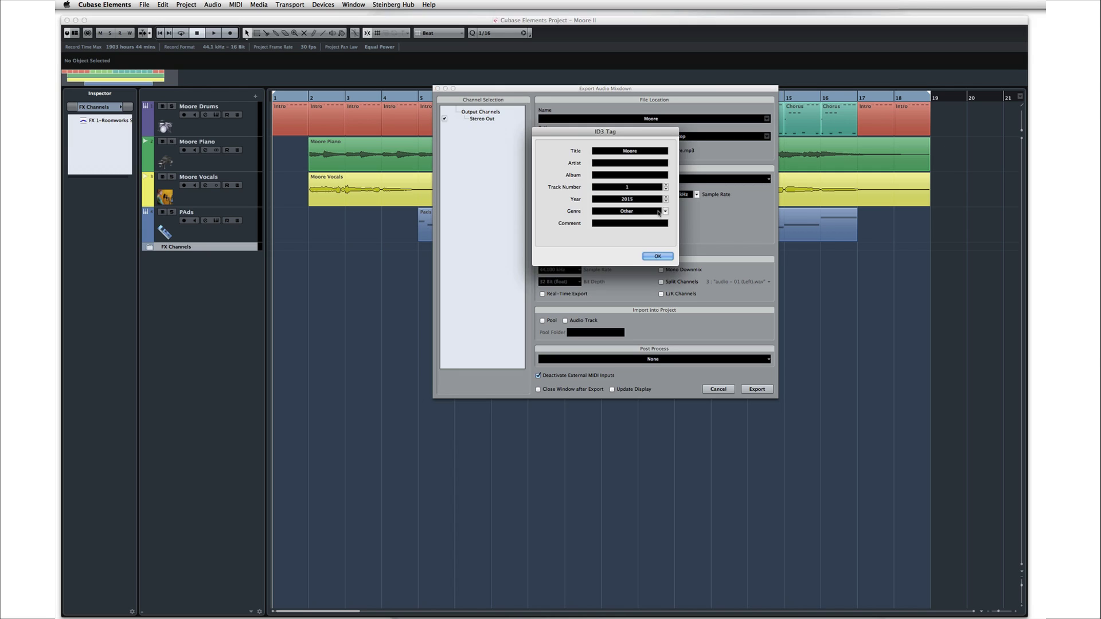
{"action": "left_click", "coordinate": [654, 256]}
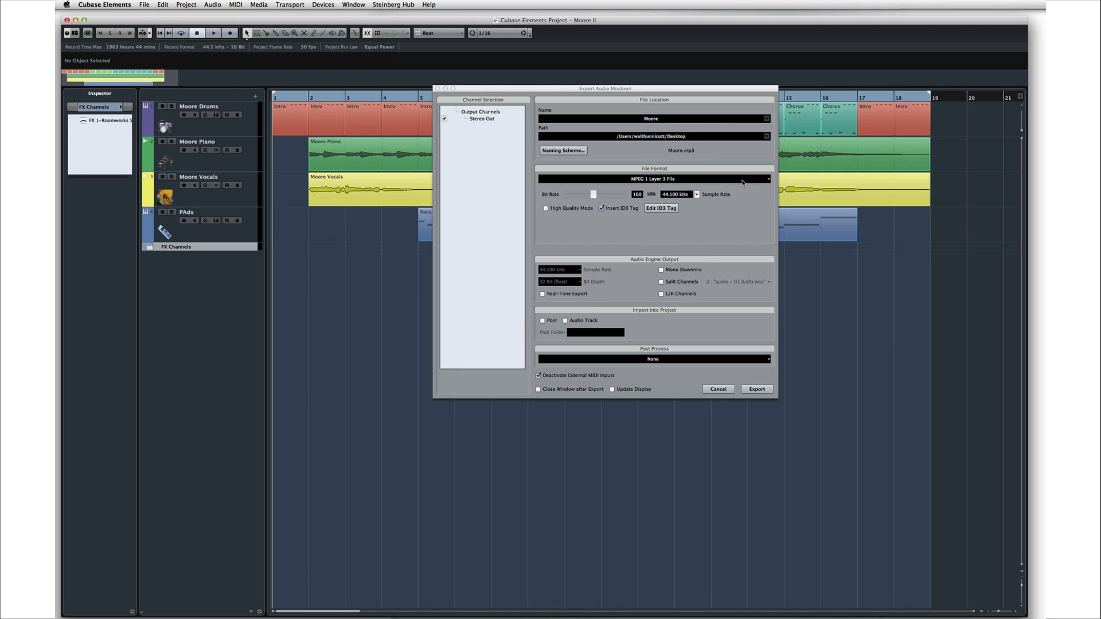
Keep the Desktop folder as export path, enable importing into the project Pool, and export the mixdown as Moore.mp3
{"action": "left_click", "coordinate": [767, 136]}
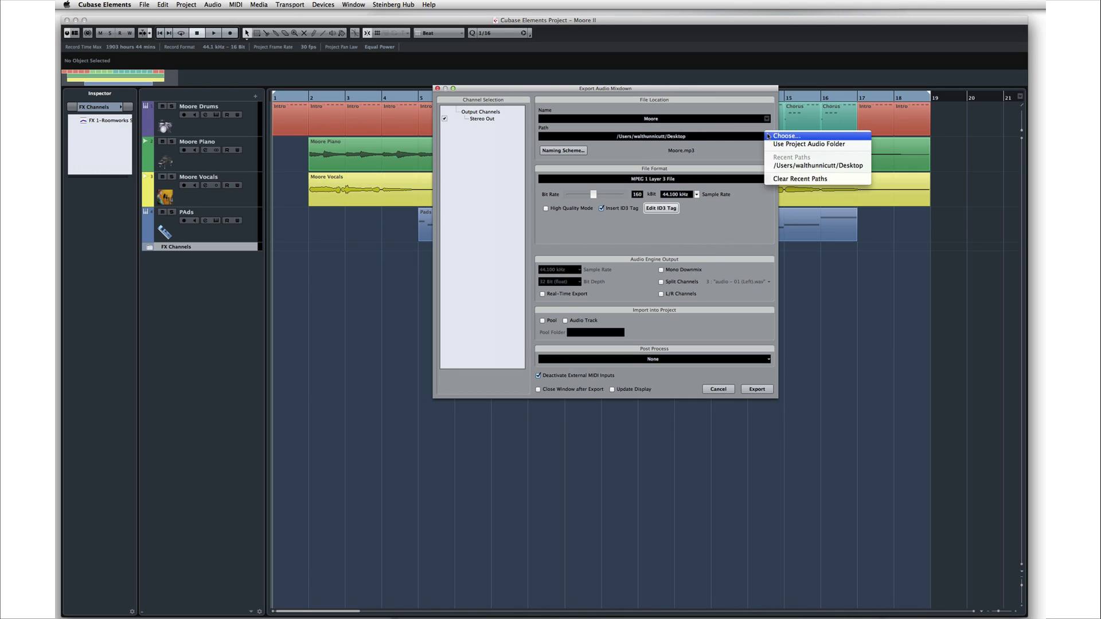
{"action": "left_click", "coordinate": [768, 165]}
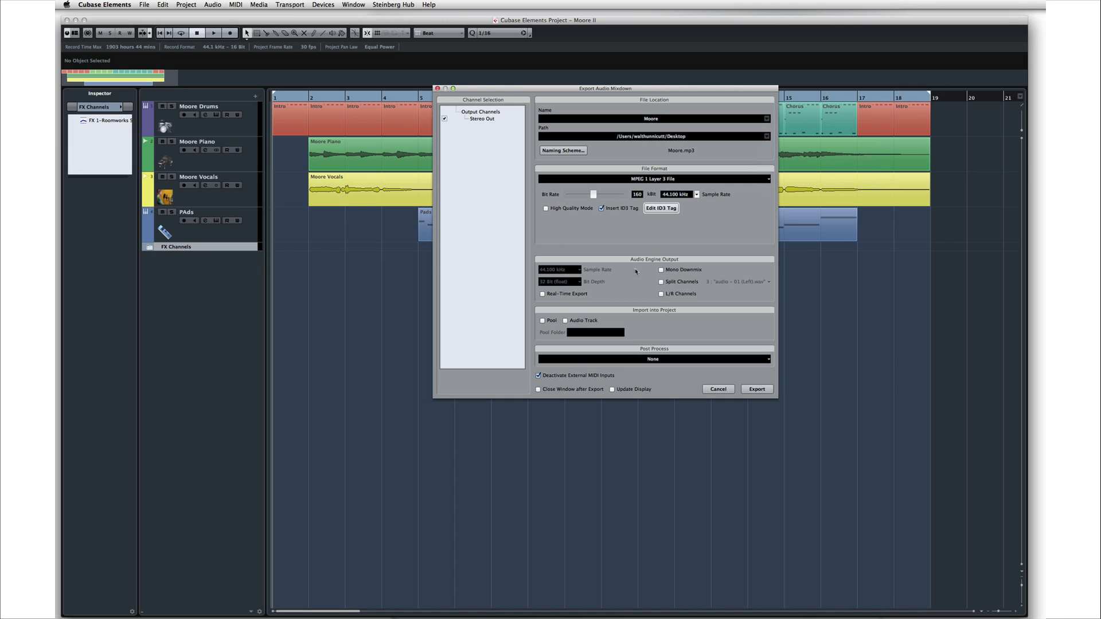
{"action": "left_click", "coordinate": [543, 321]}
{"action": "left_click", "coordinate": [748, 390]}
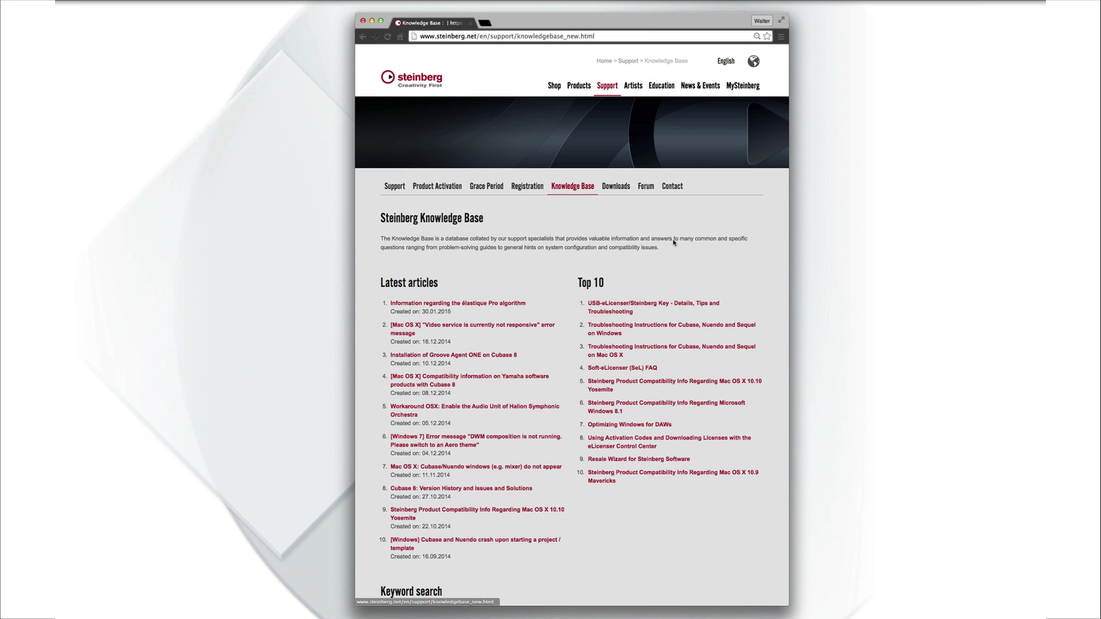
Switch to the Steinberg support website in the browser and open its Forum page
{"action": "left_click", "coordinate": [650, 189]}
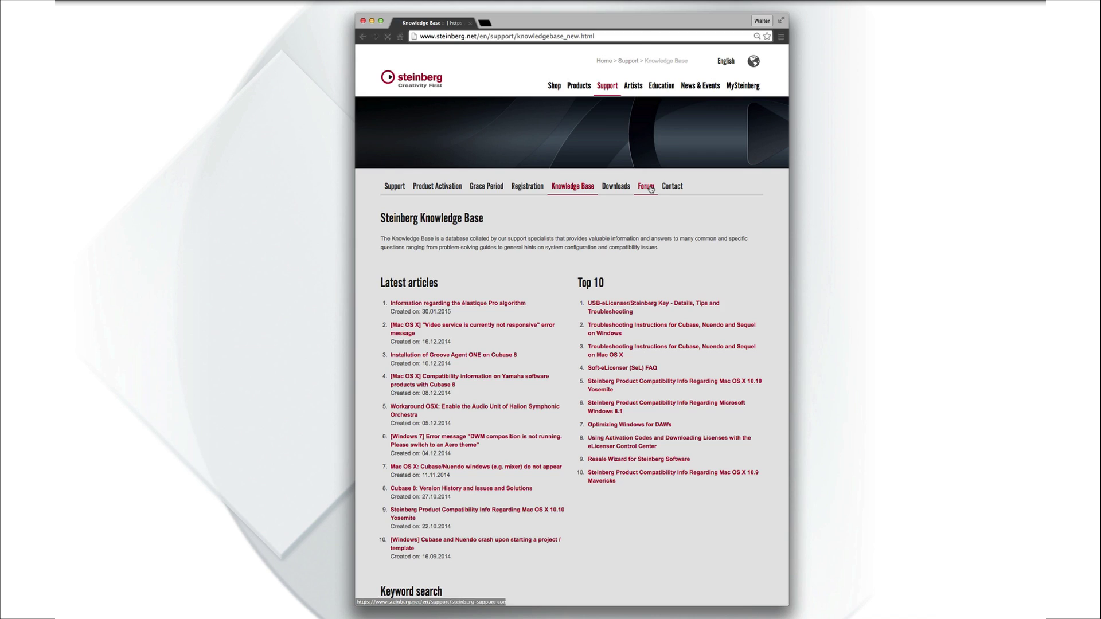